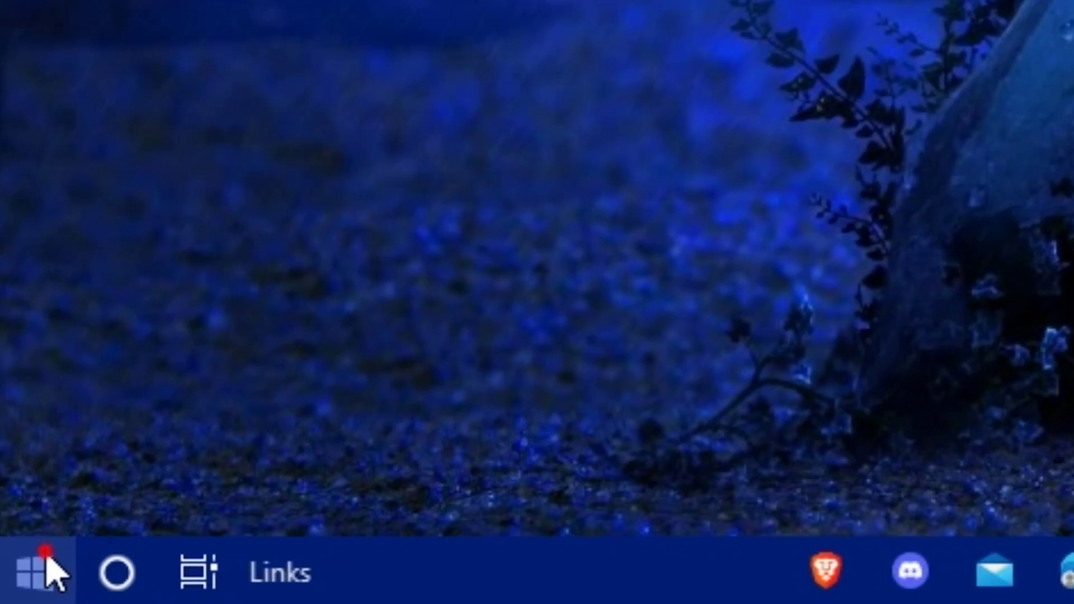
Reach Network Connections via Network and Sharing Center and bring up the Wi-Fi adapter's actions
left_click(14, 591)
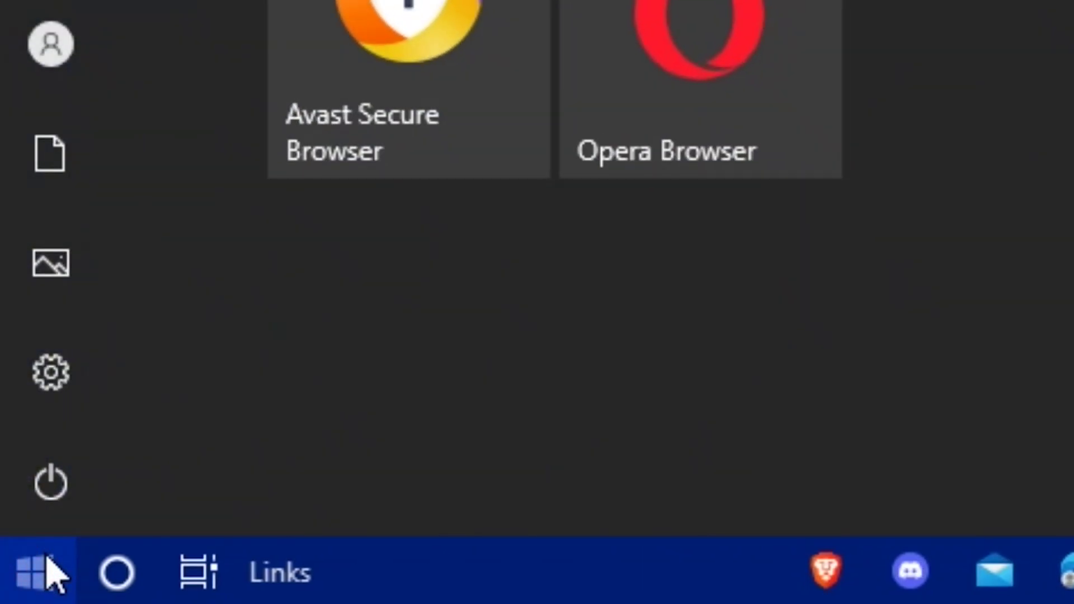
type("contr")
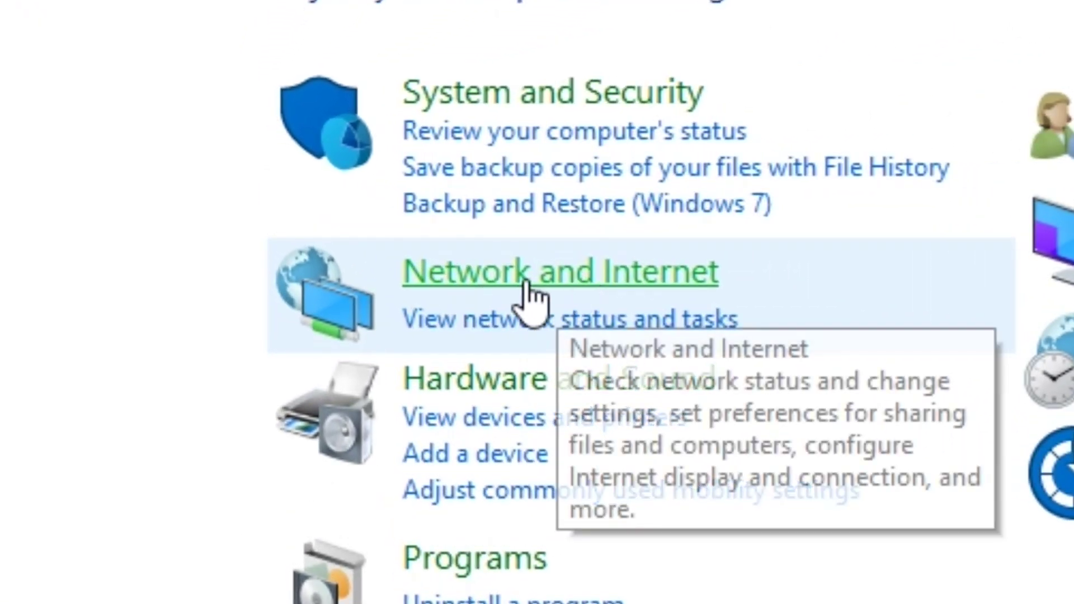
left_click(554, 285)
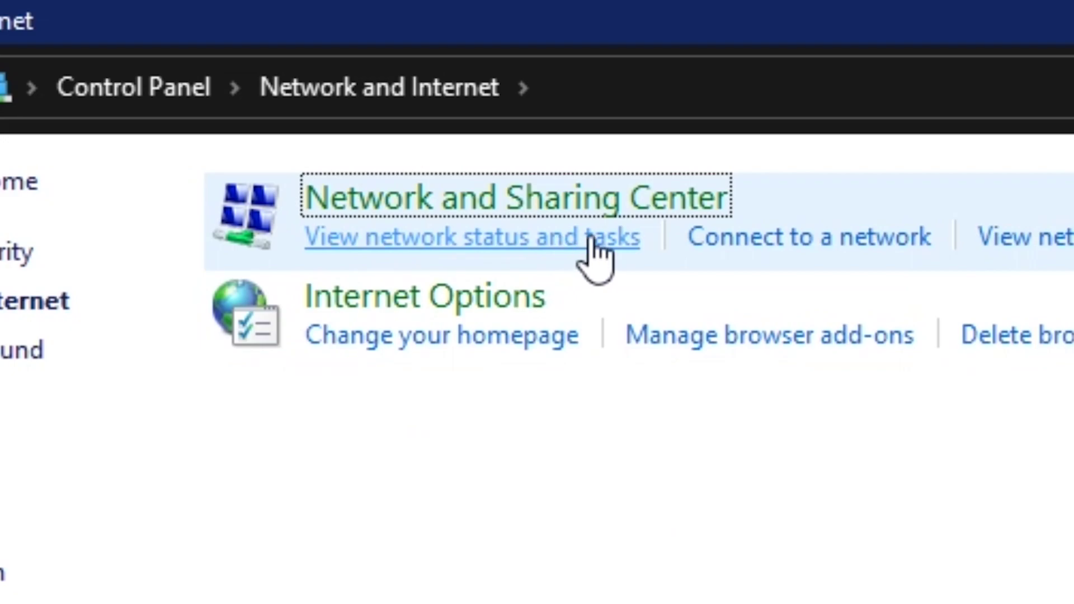
left_click(591, 244)
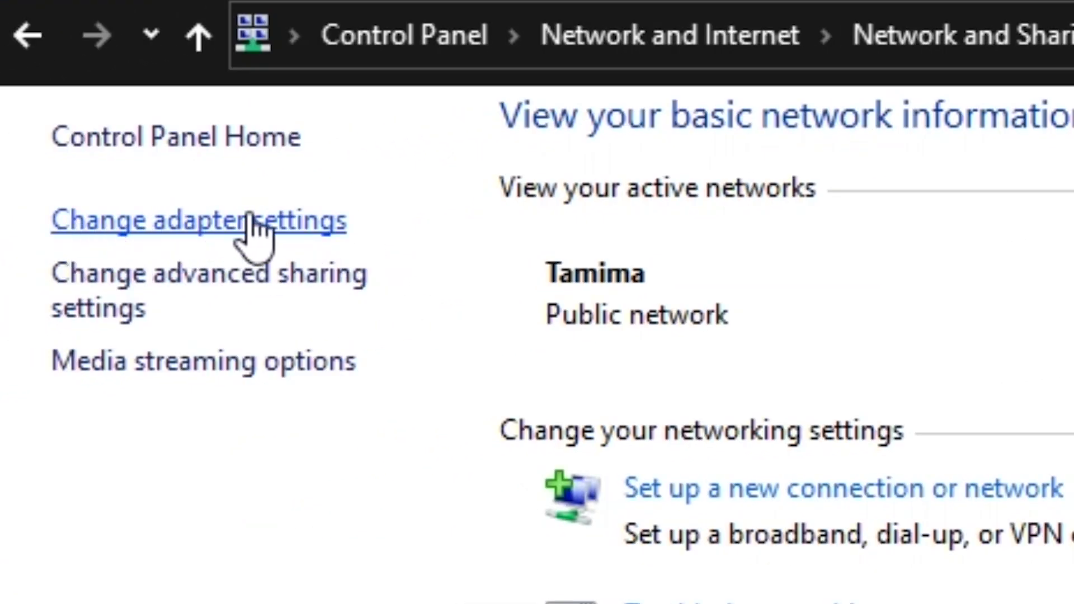
left_click(249, 219)
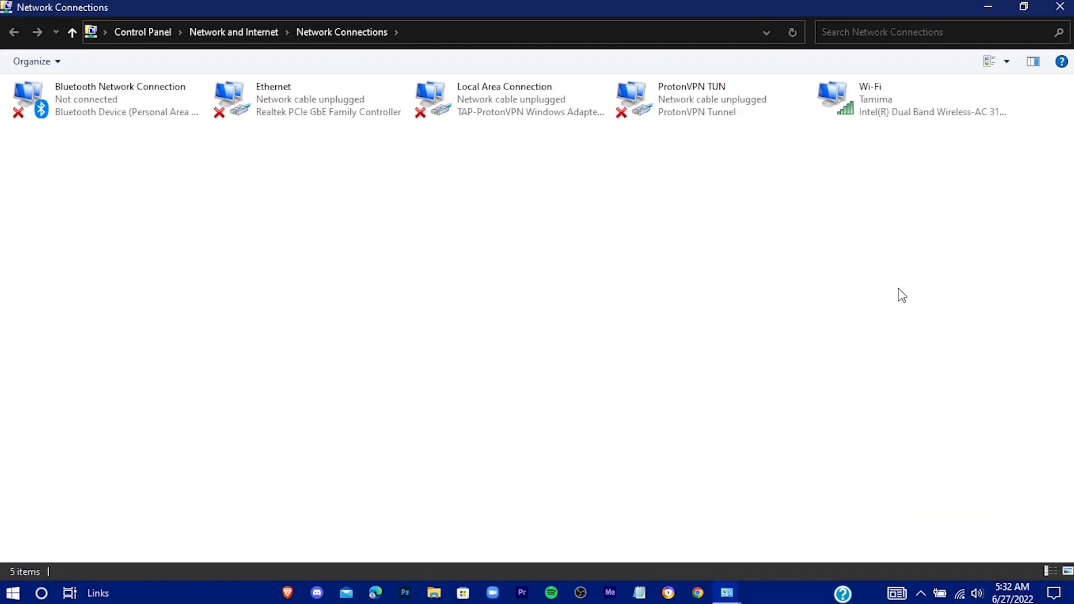
left_click(906, 115)
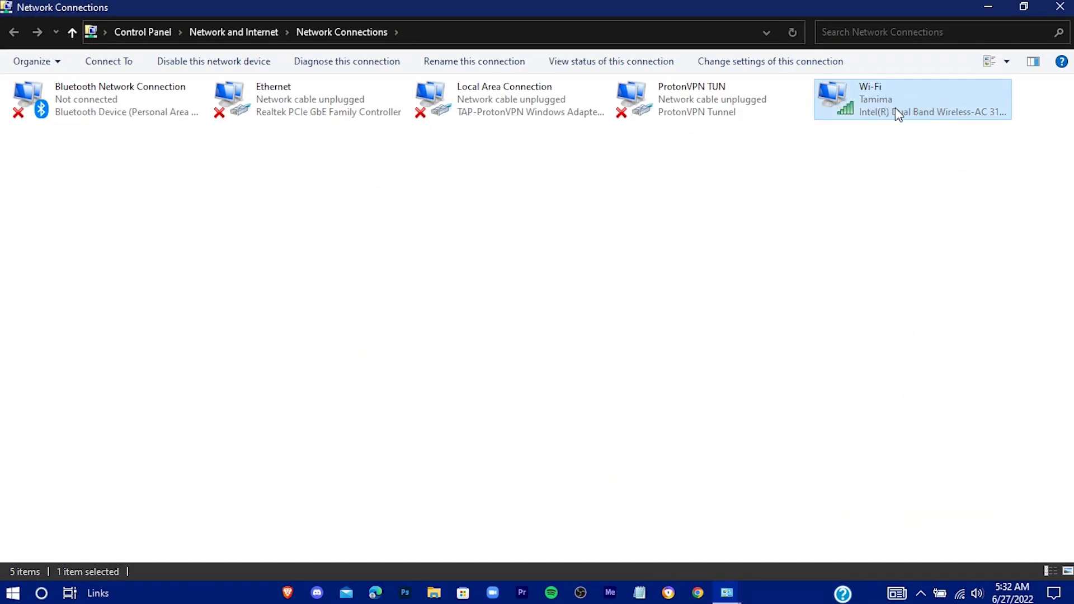
right_click(905, 104)
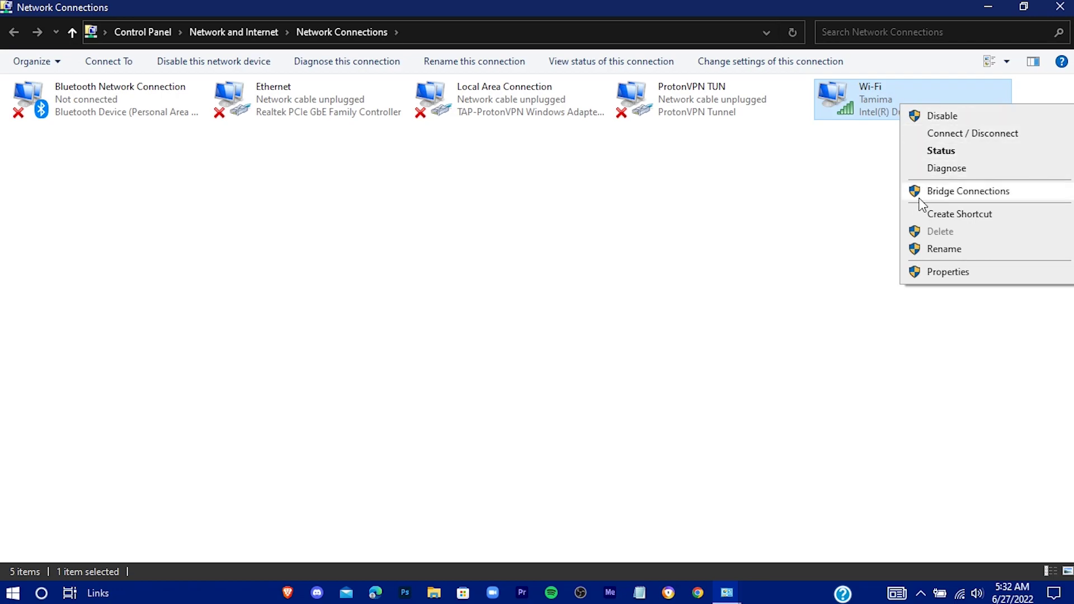
Set the Wi-Fi adapter's IPv4 DNS servers manually to 1.1.1.1 and 8.8.8.8
left_click(980, 277)
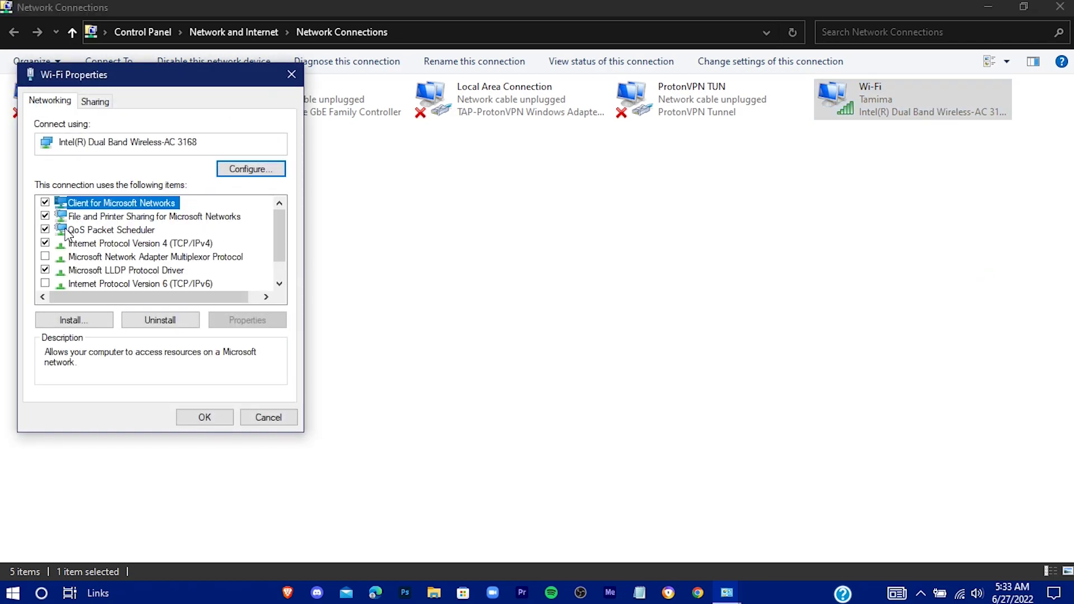
left_click(140, 244)
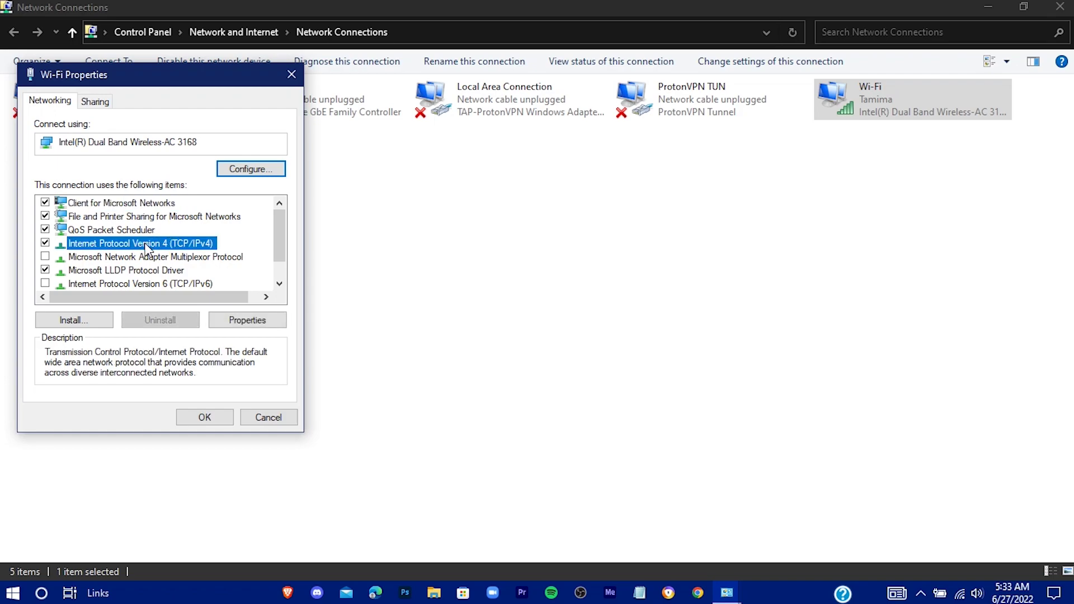
left_click(263, 325)
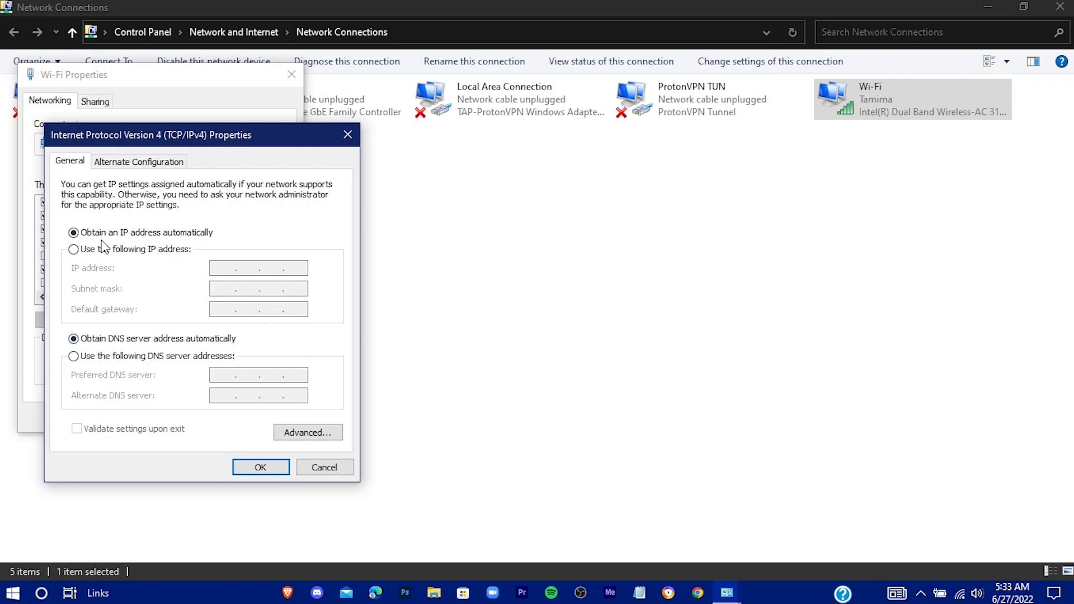
left_click(74, 359)
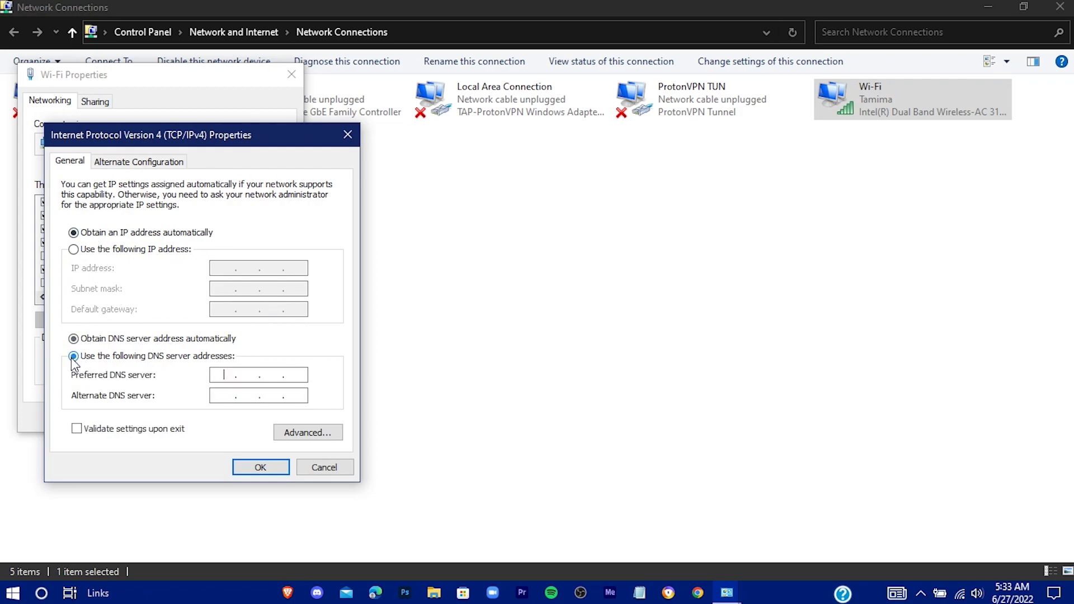
left_click(221, 380)
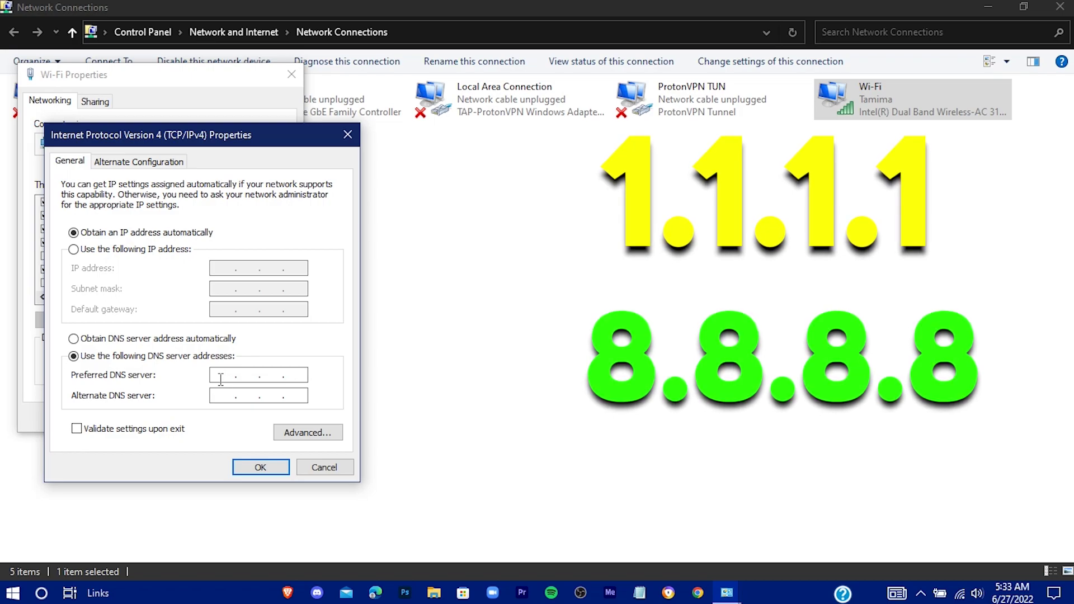
type("1.1.1.1")
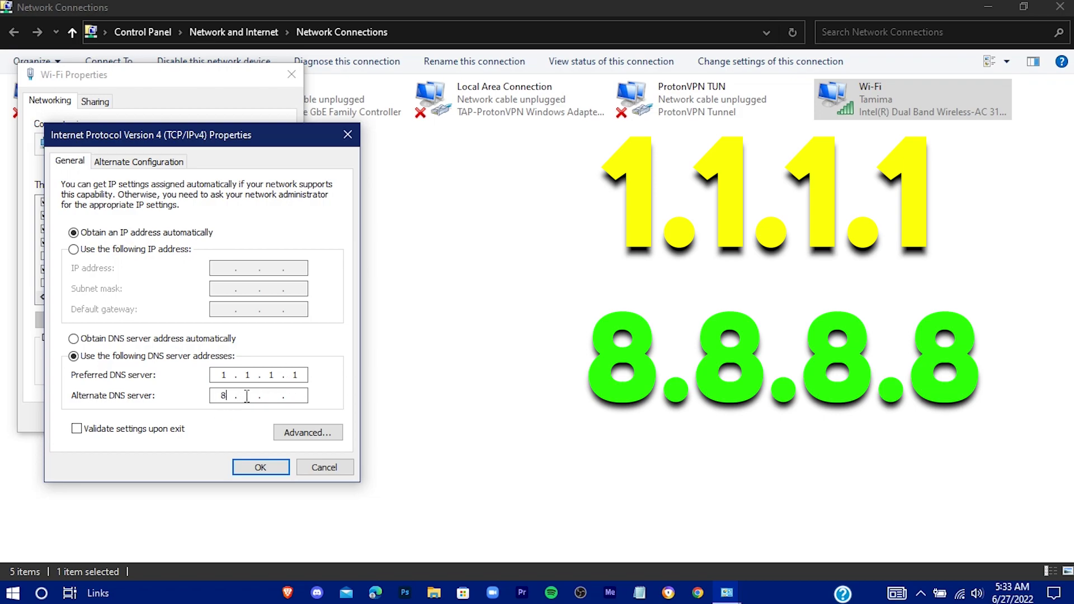
type(".8")
left_click(259, 468)
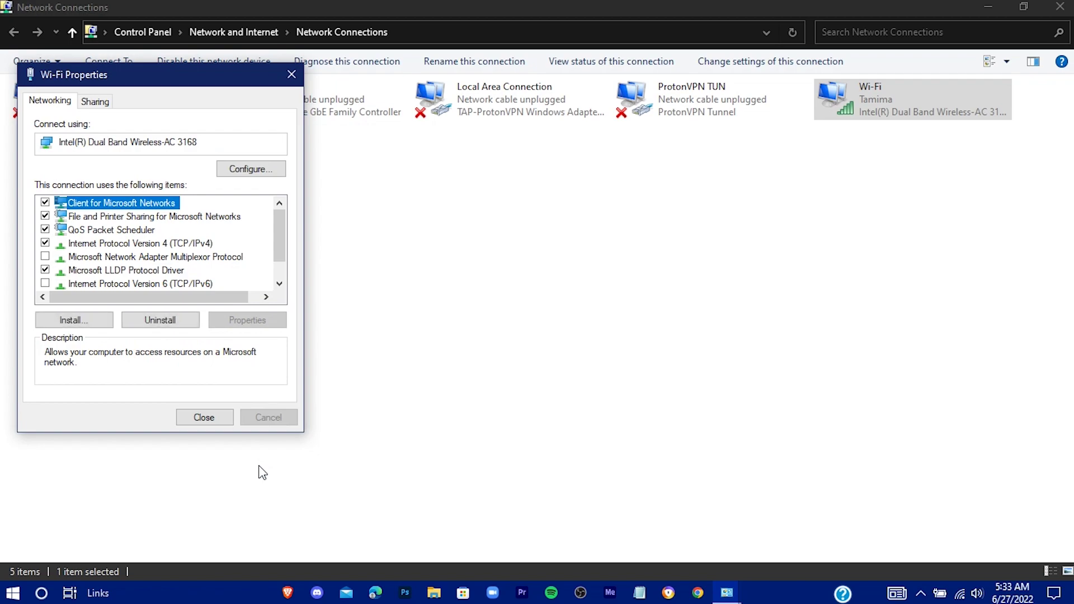
Close the Wi-Fi properties and the Network Connections window
left_click(207, 417)
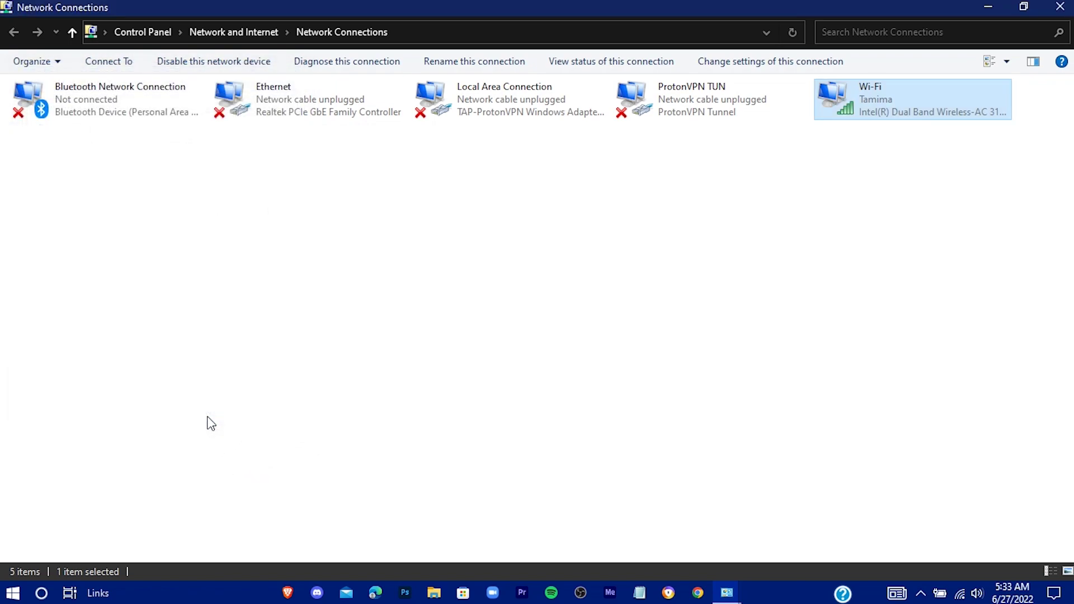
left_click(1059, 9)
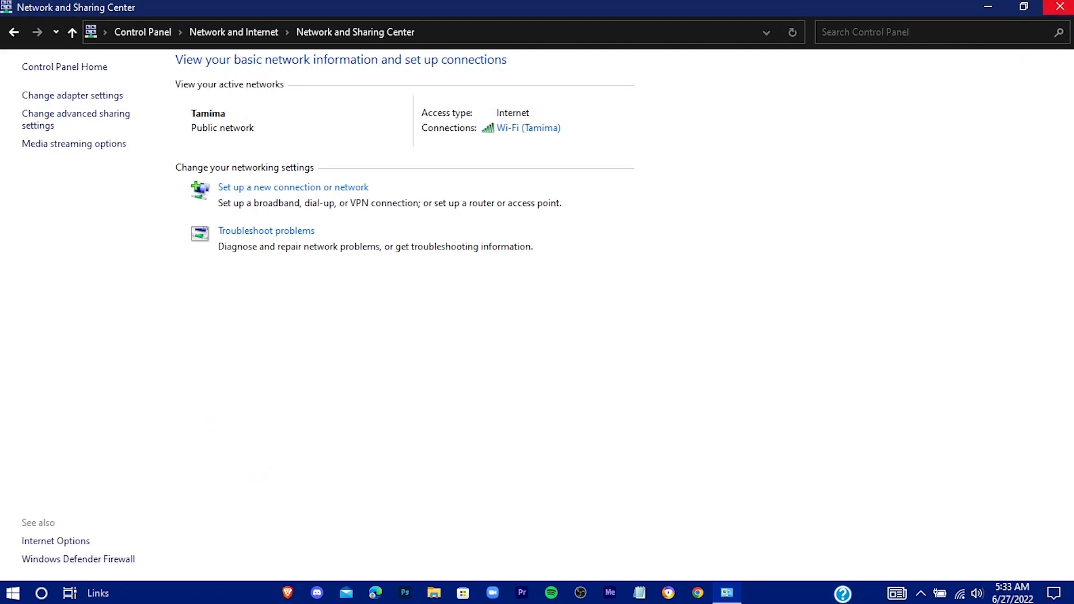
Run ipconfig /flushdns in an administrator Command Prompt to flush the DNS cache
left_click(1059, 7)
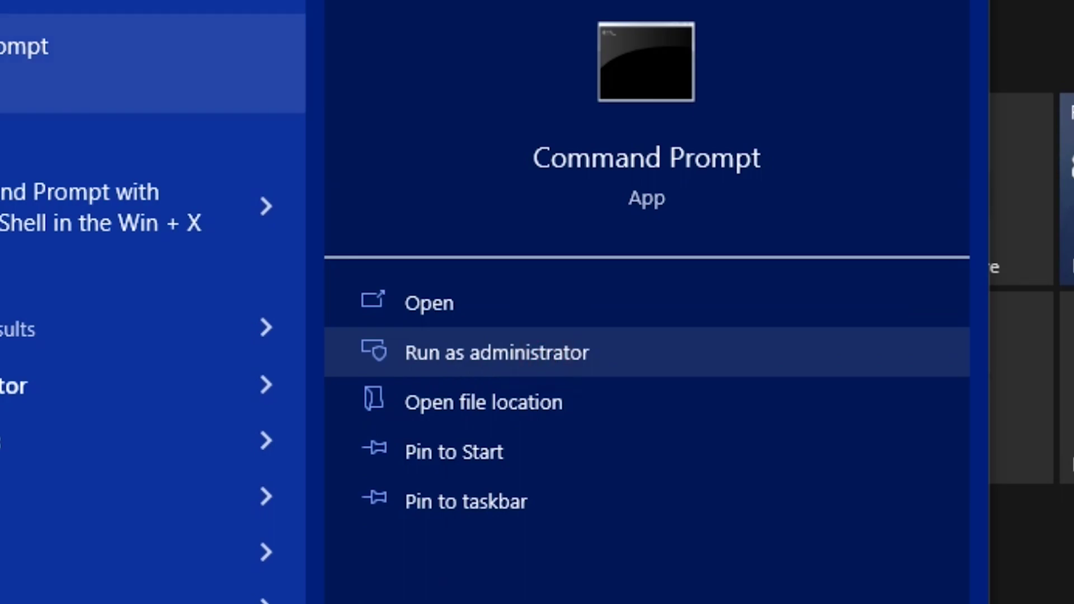
left_click(497, 353)
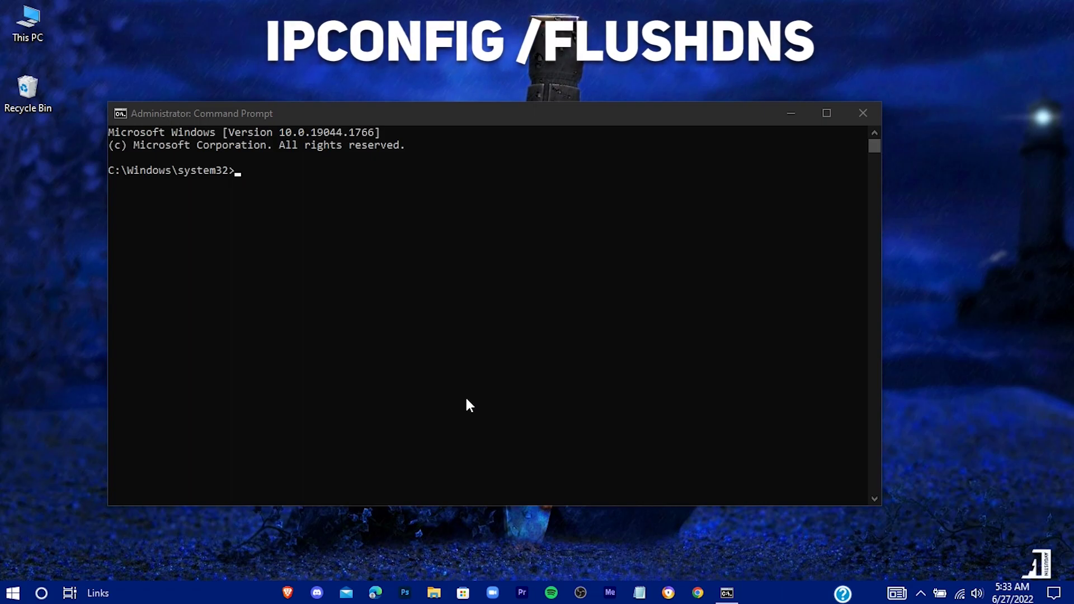
left_click(263, 113)
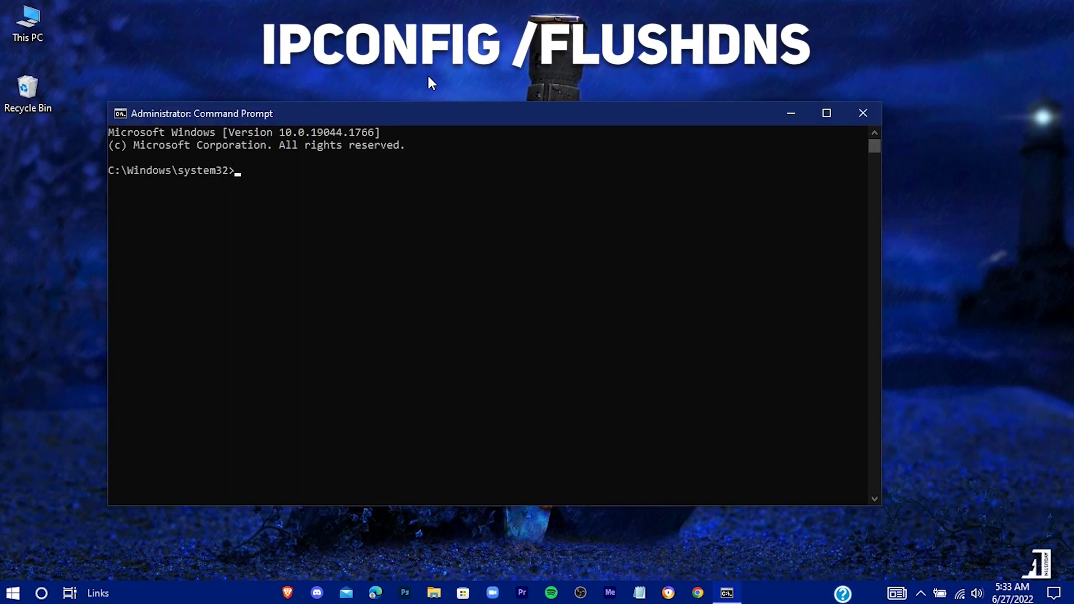
type("ipco")
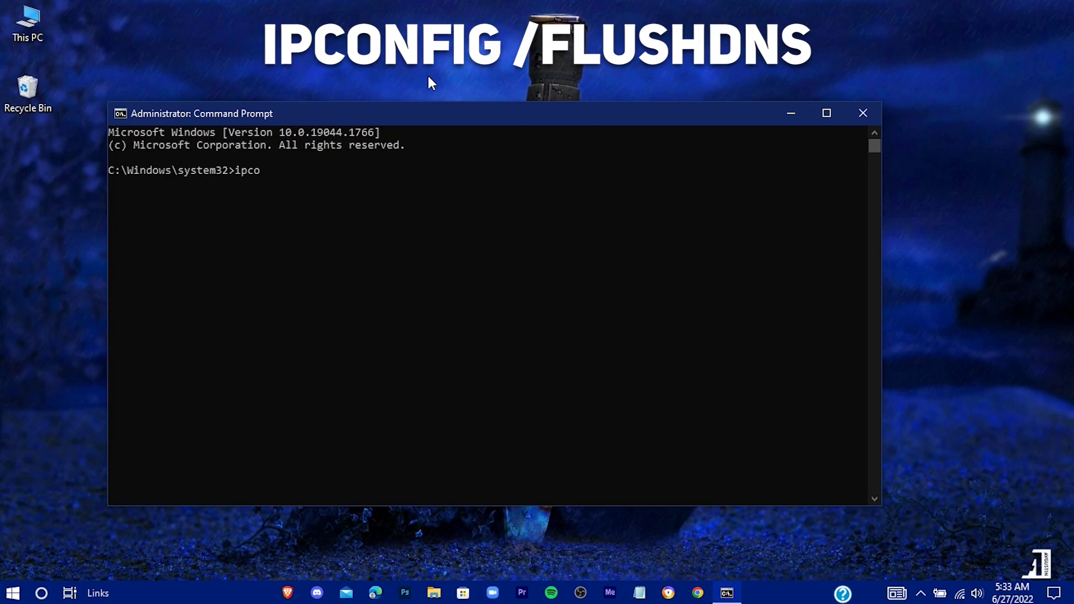
type("nfig")
type(" /flushdns")
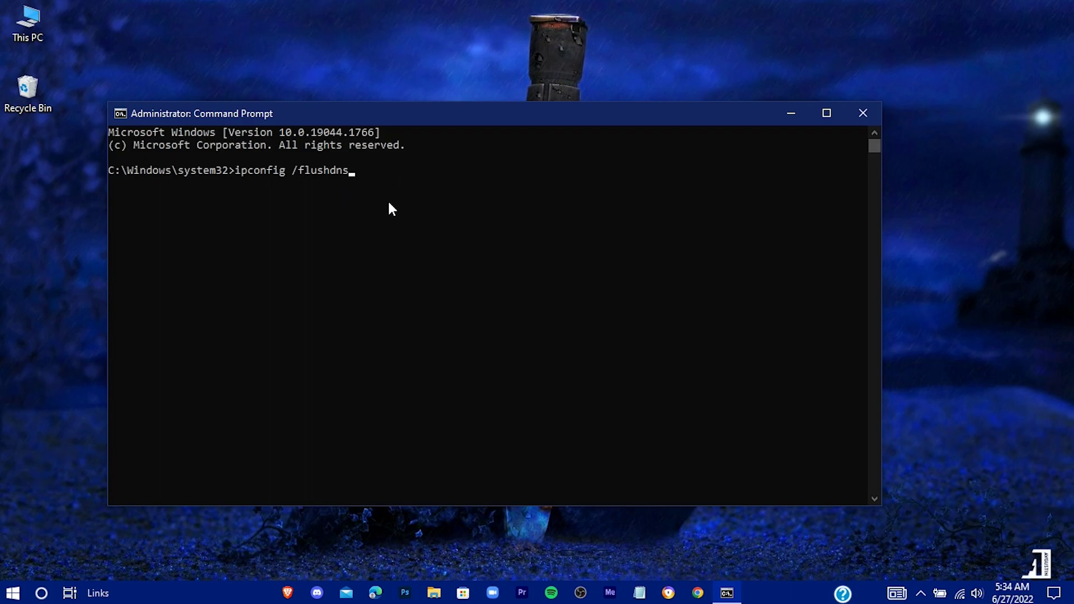
key("Return")
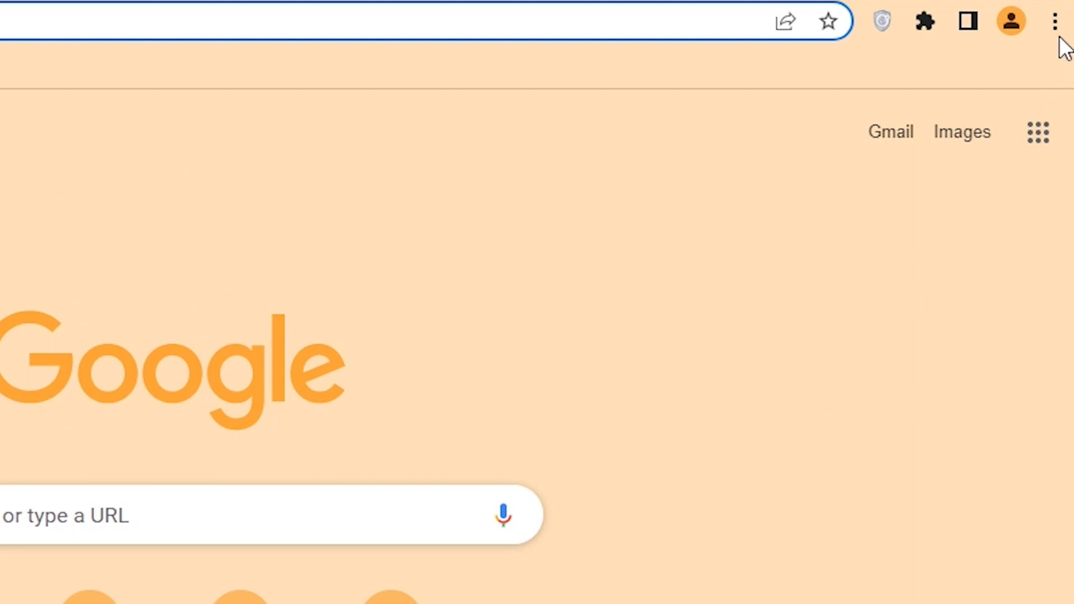
Turn off 'Continue running background apps' in Chrome's System settings and close Chrome
left_click(1054, 27)
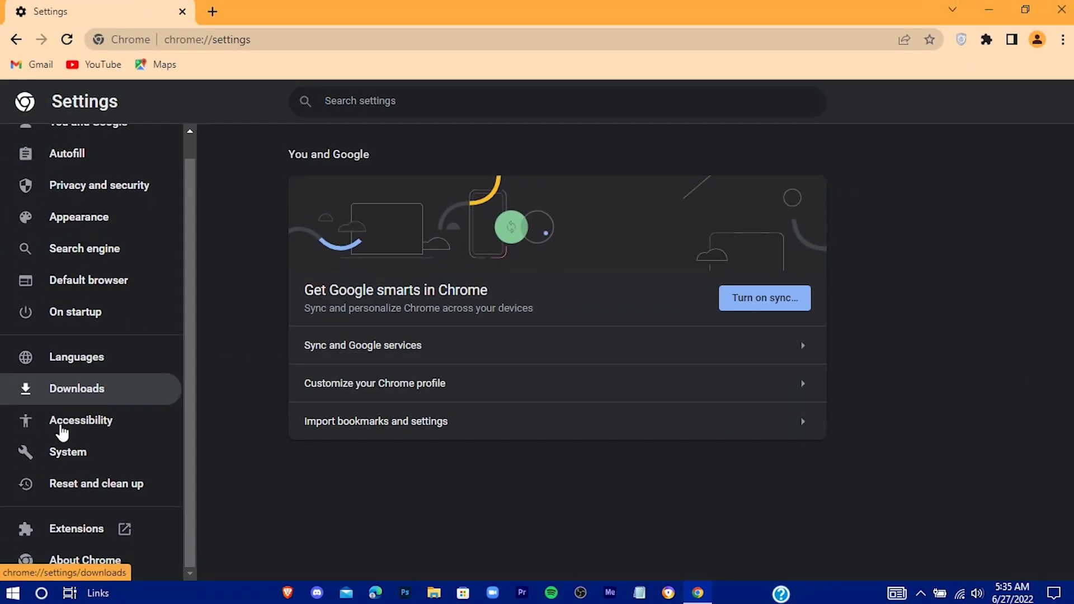
left_click(132, 460)
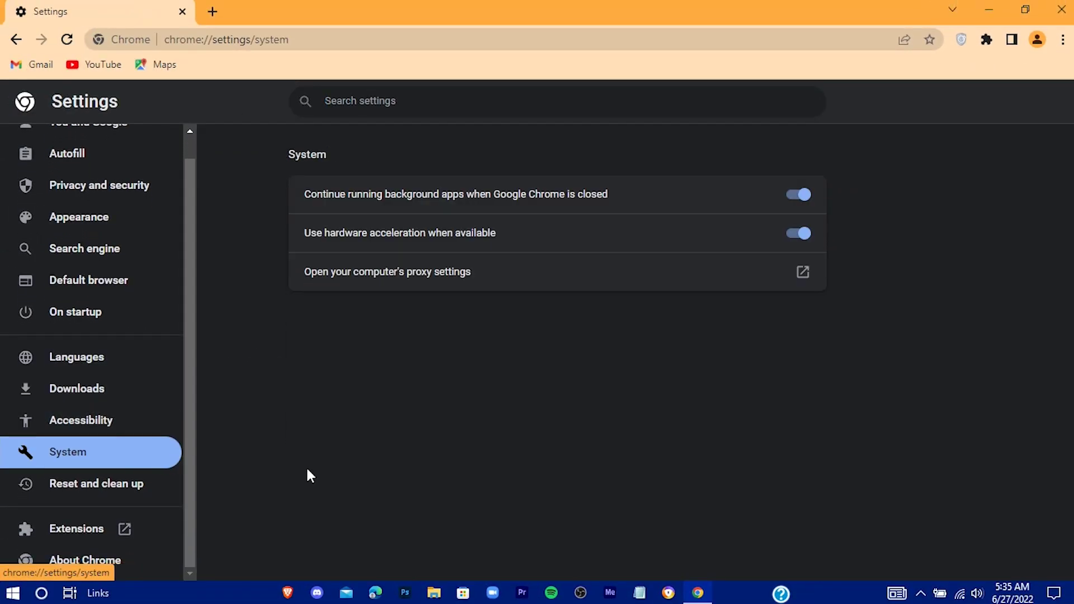
left_click(796, 199)
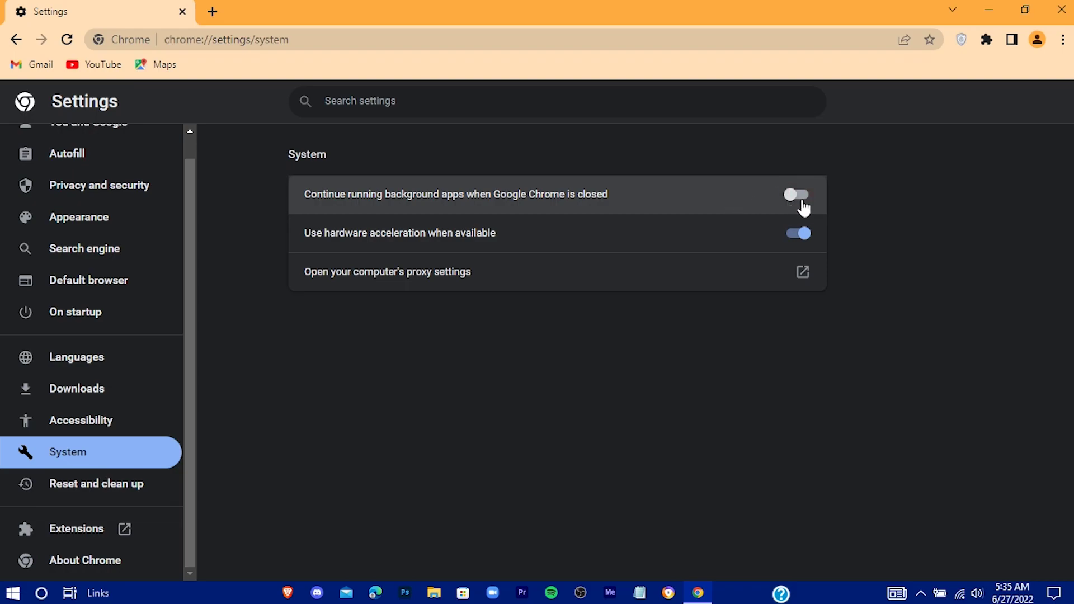
left_click(1062, 11)
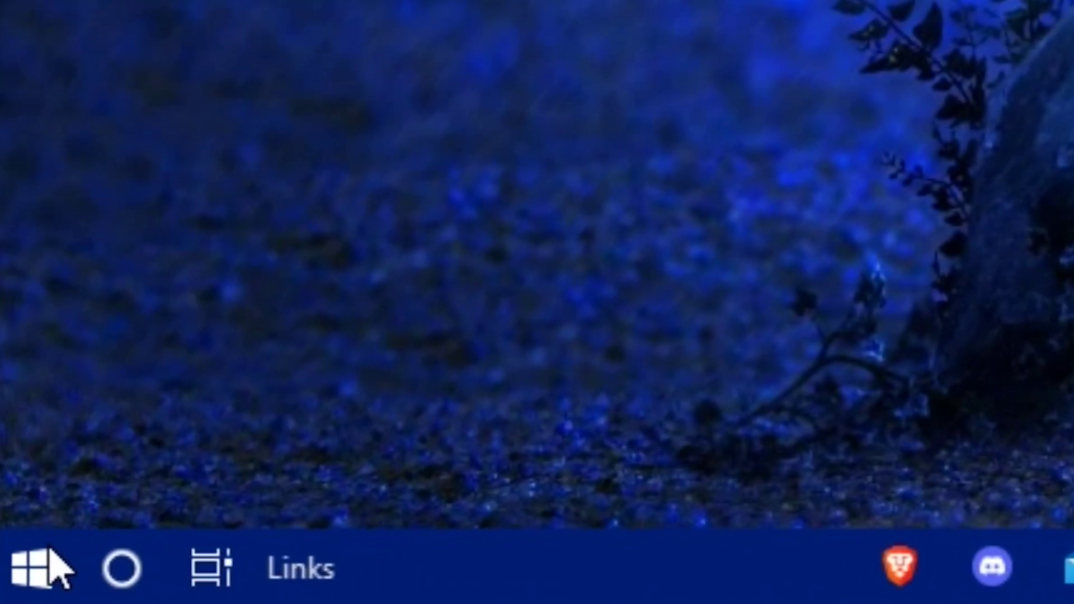
In Delivery Optimization, turn off downloads from other PCs and go to Advanced options
left_click(46, 551)
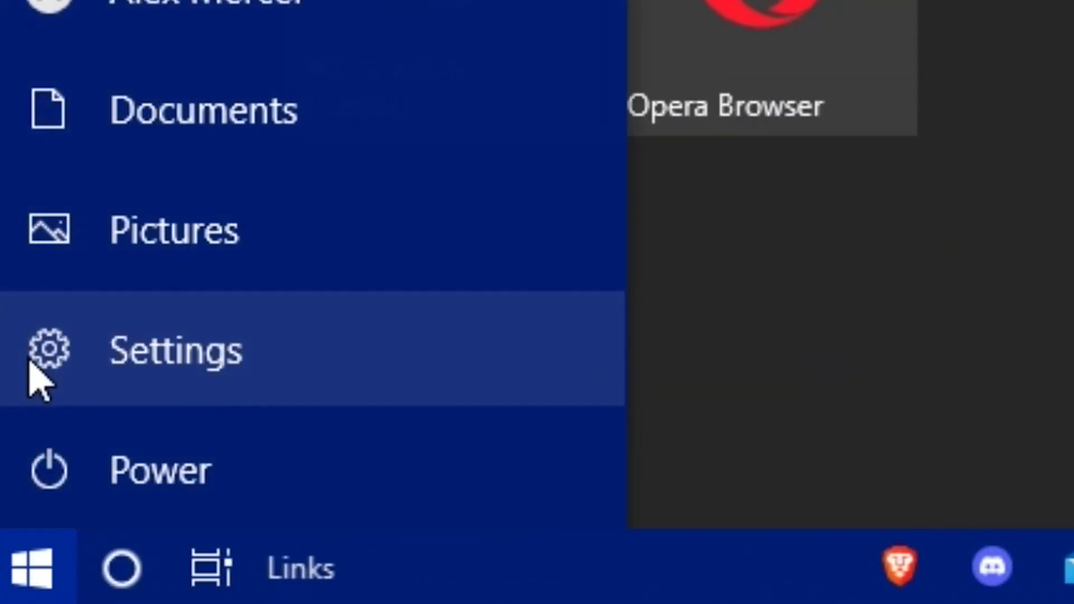
left_click(32, 365)
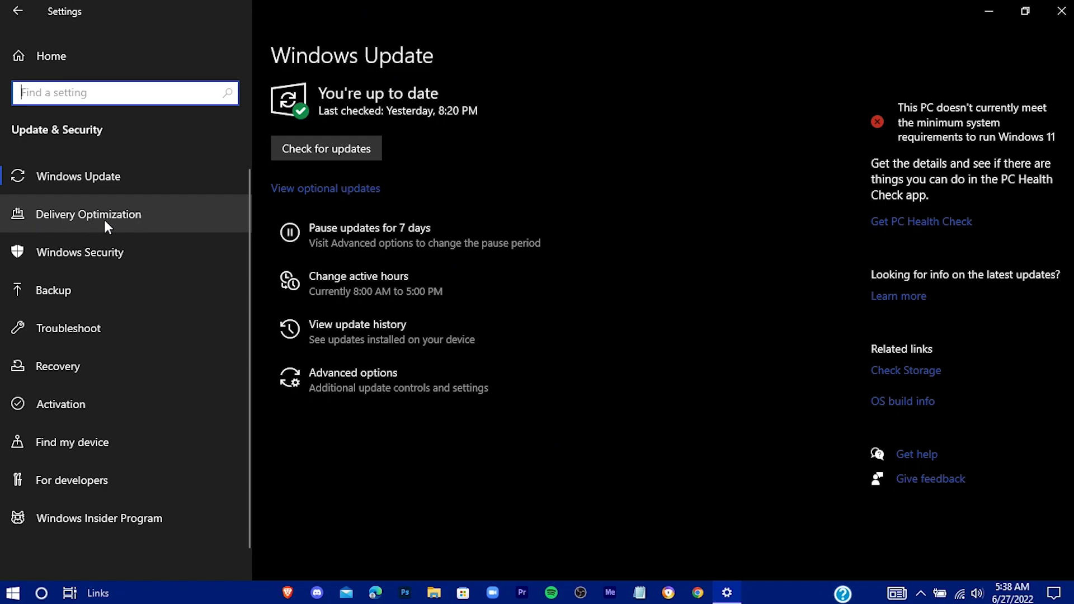
left_click(175, 219)
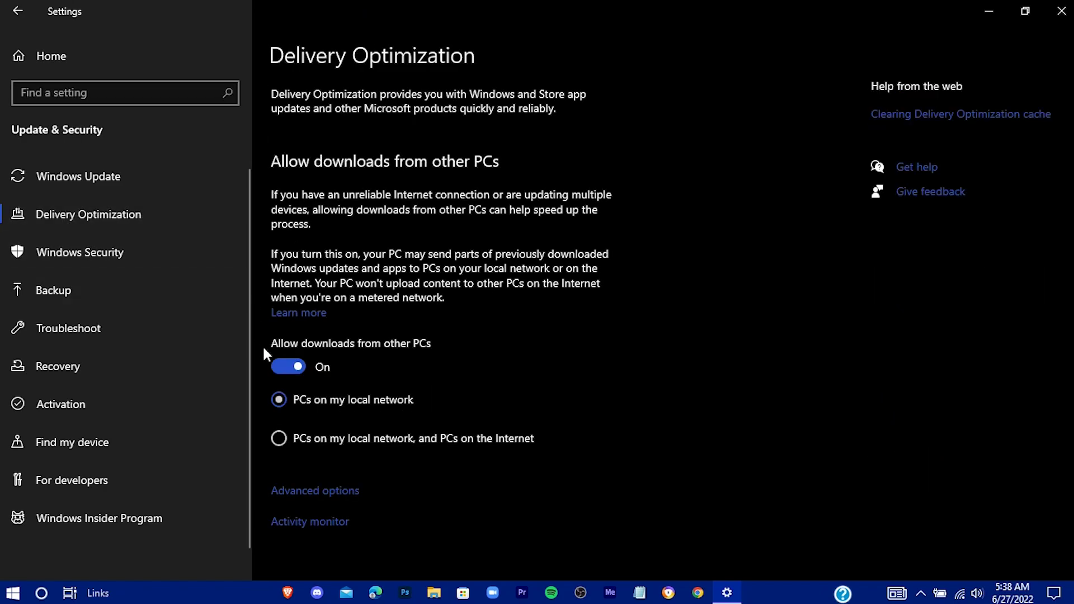
left_click(300, 372)
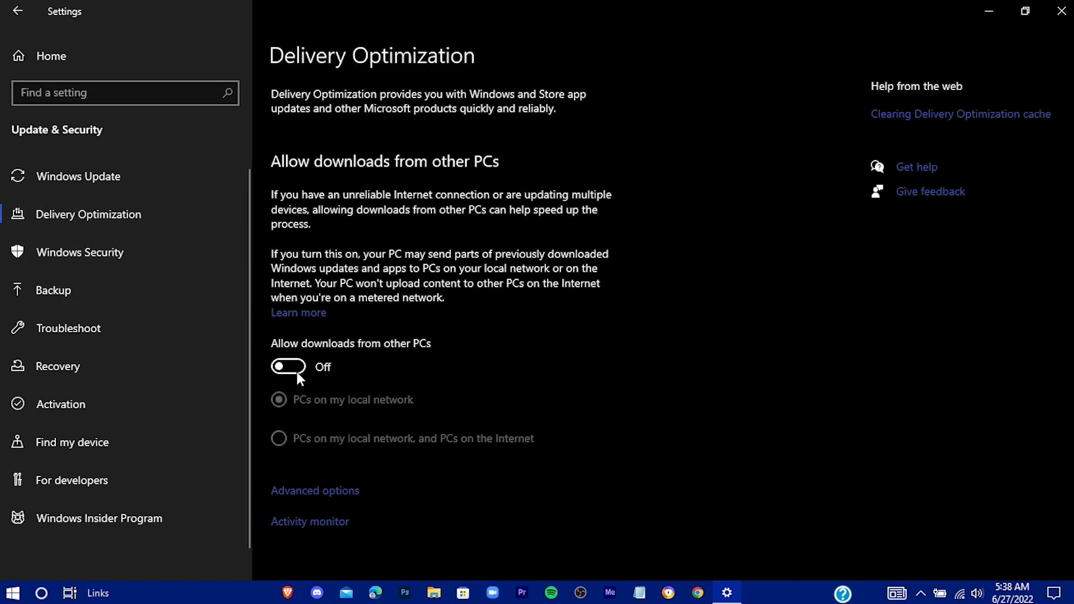
left_click(325, 493)
scroll(324, 245, "down", 3)
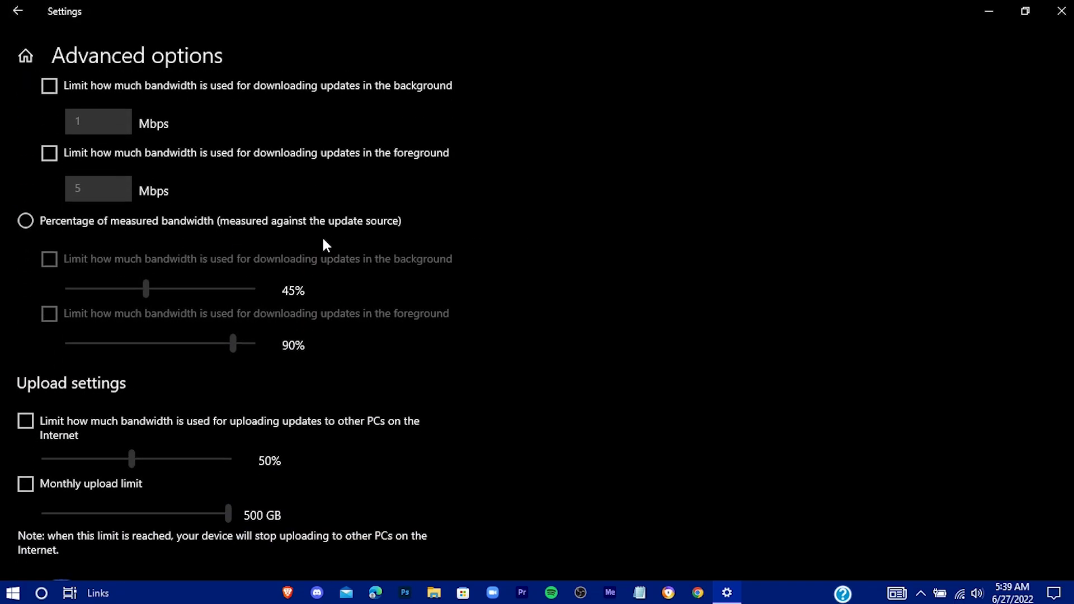
Limit background, foreground and upload bandwidth to 5% by percentage, with the monthly upload limit on
left_click(25, 220)
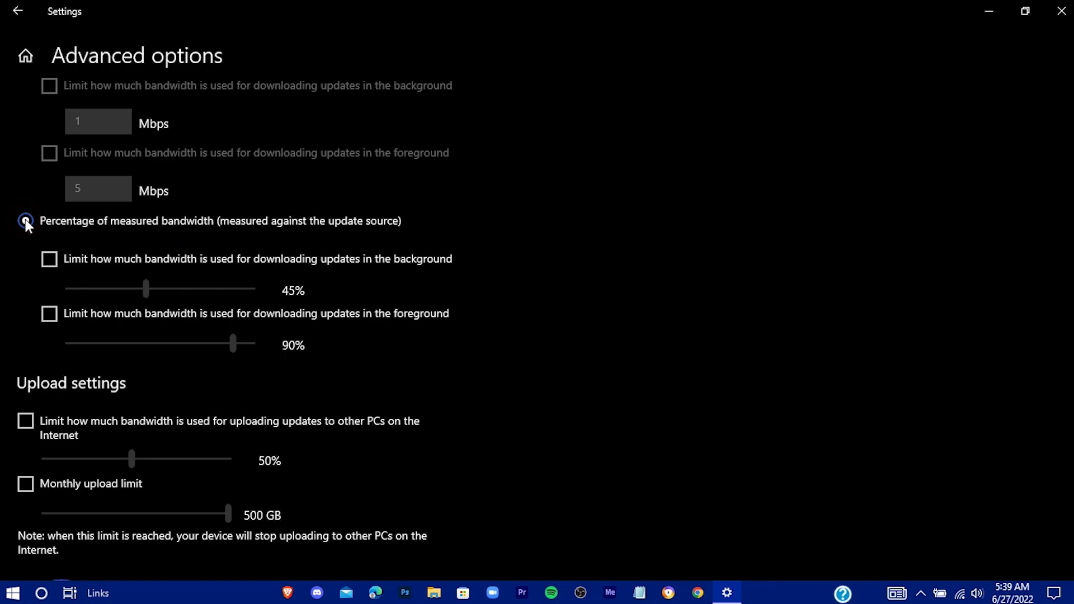
left_click(60, 260)
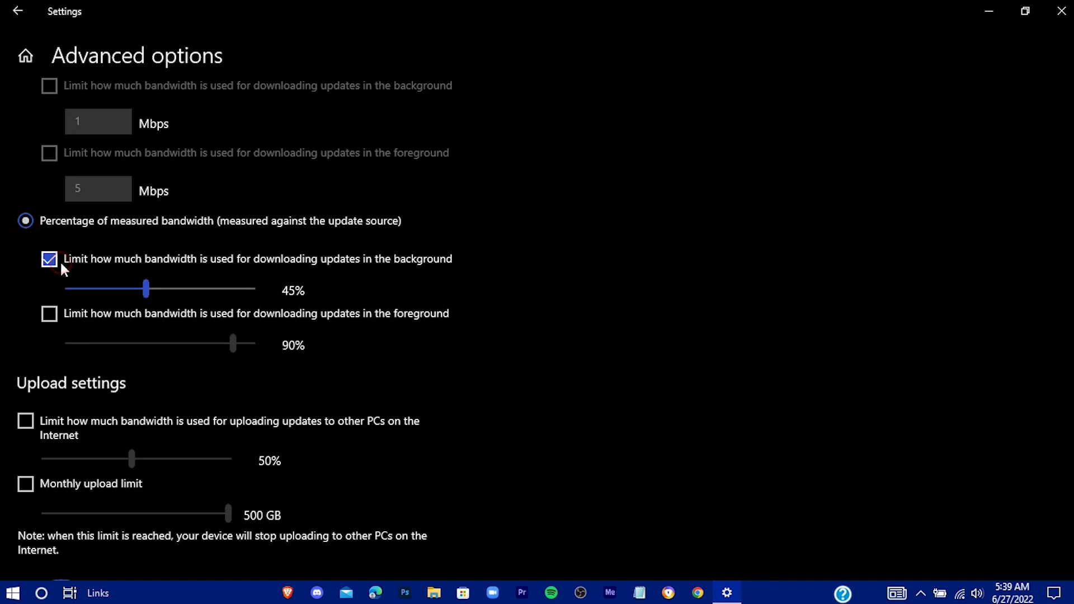
left_click(53, 317)
left_click_drag(145, 290, 36, 288)
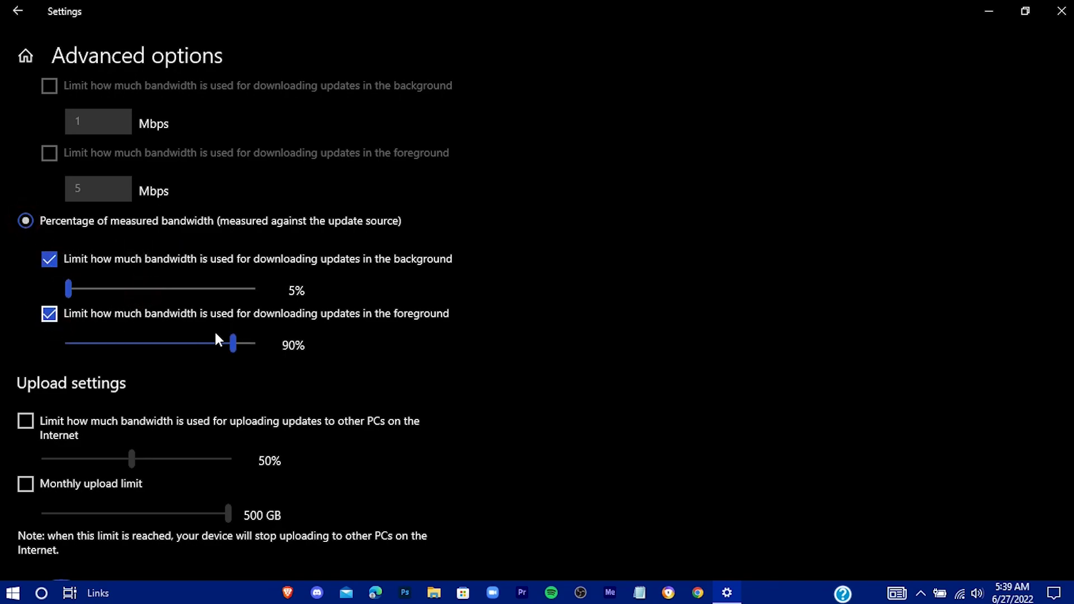
left_click_drag(240, 339, 51, 339)
left_click(31, 424)
left_click(27, 486)
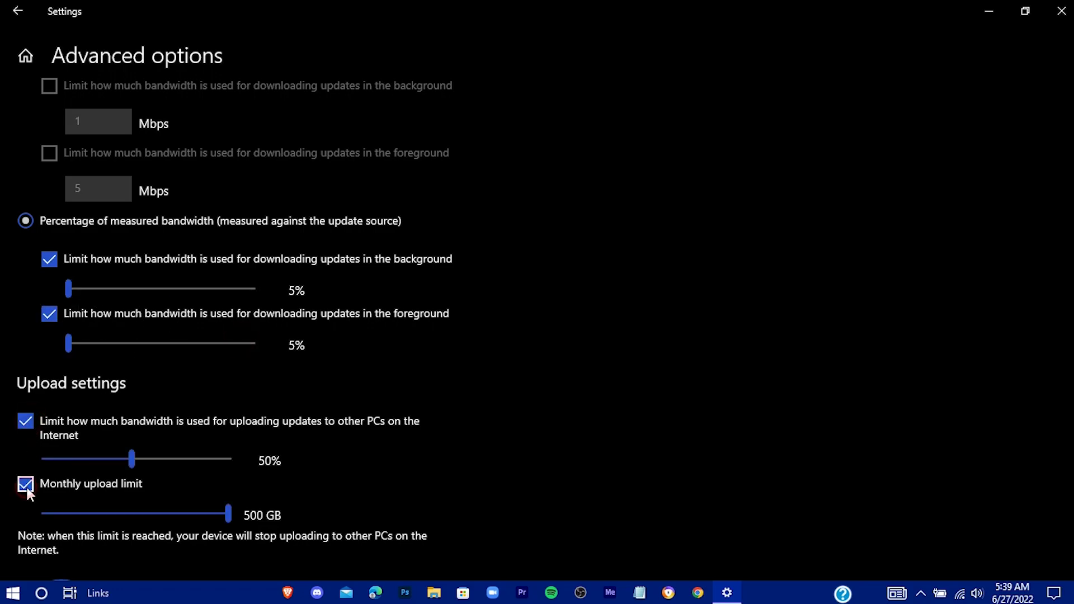
left_click_drag(130, 460, 28, 480)
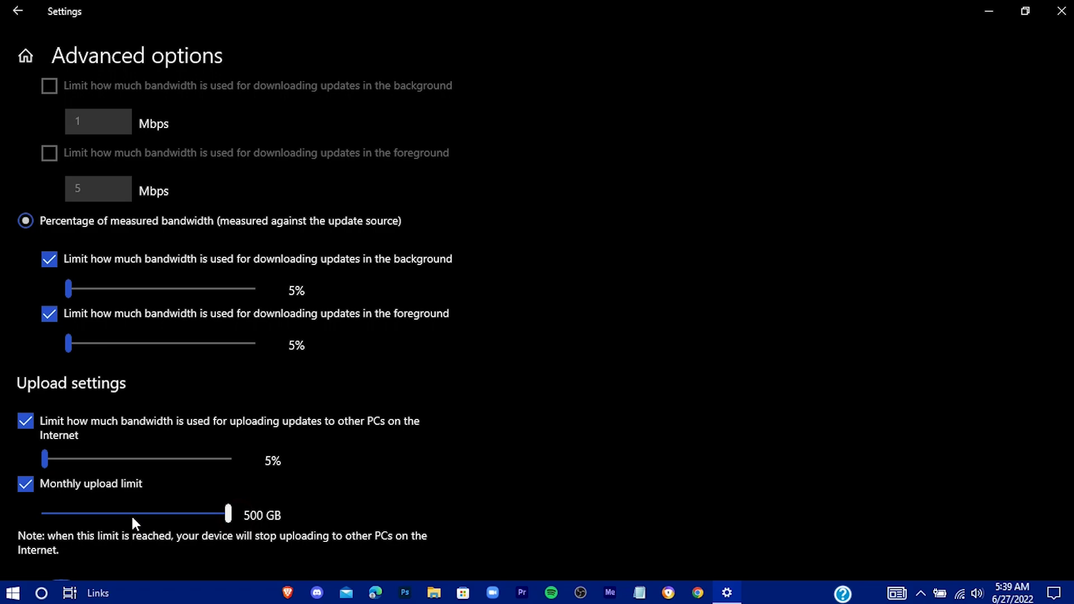
left_click_drag(228, 514, 4, 512)
scroll(108, 470, "down", 2)
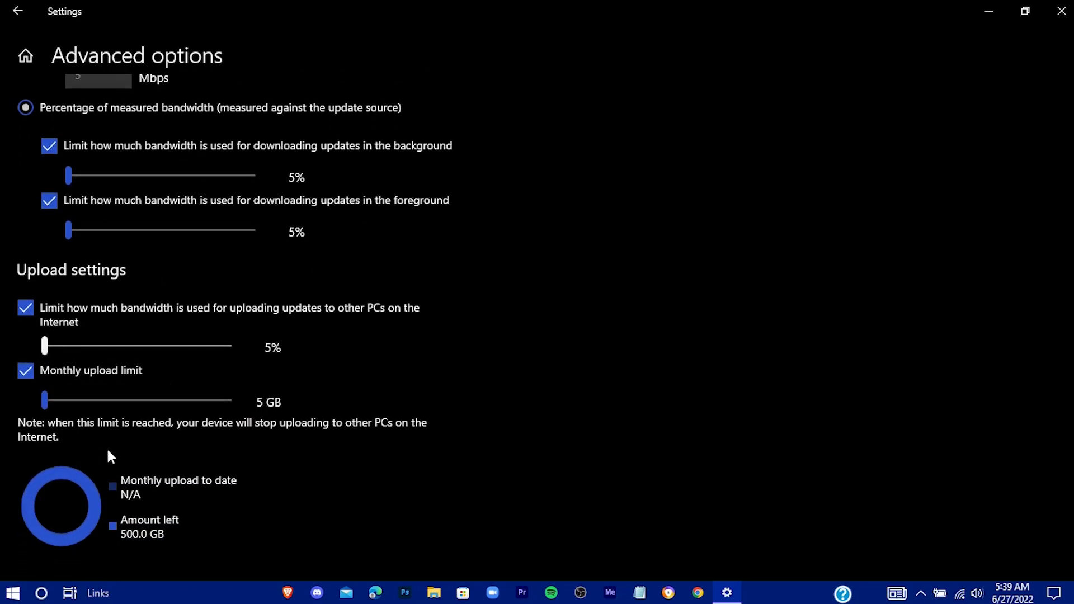
scroll(106, 453, "up", 4)
scroll(107, 428, "down", 4)
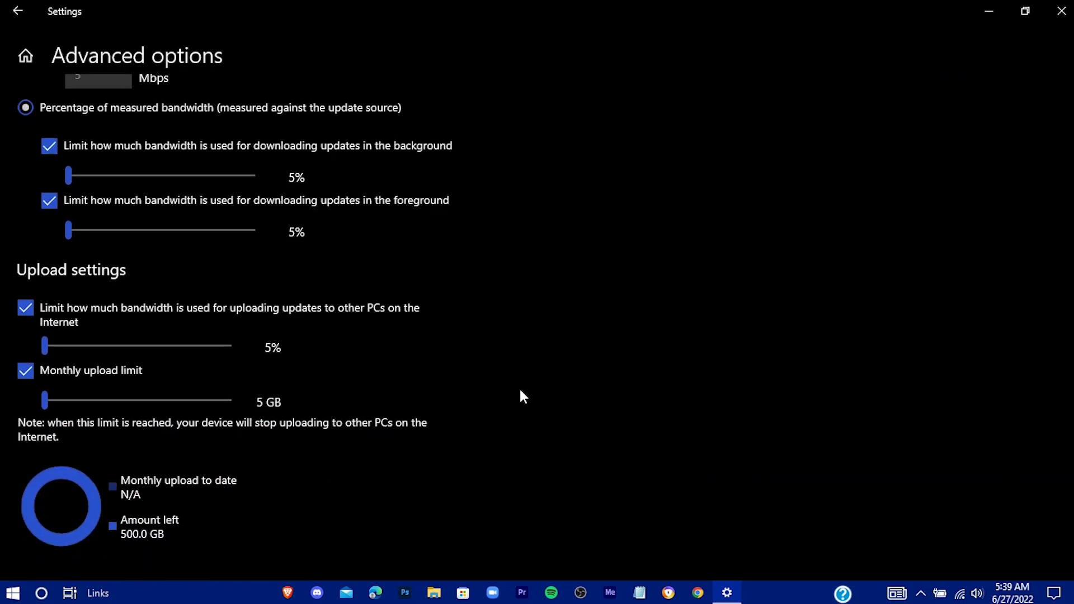
Close Settings and launch gpedit.msc from the Run dialog
left_click(1059, 11)
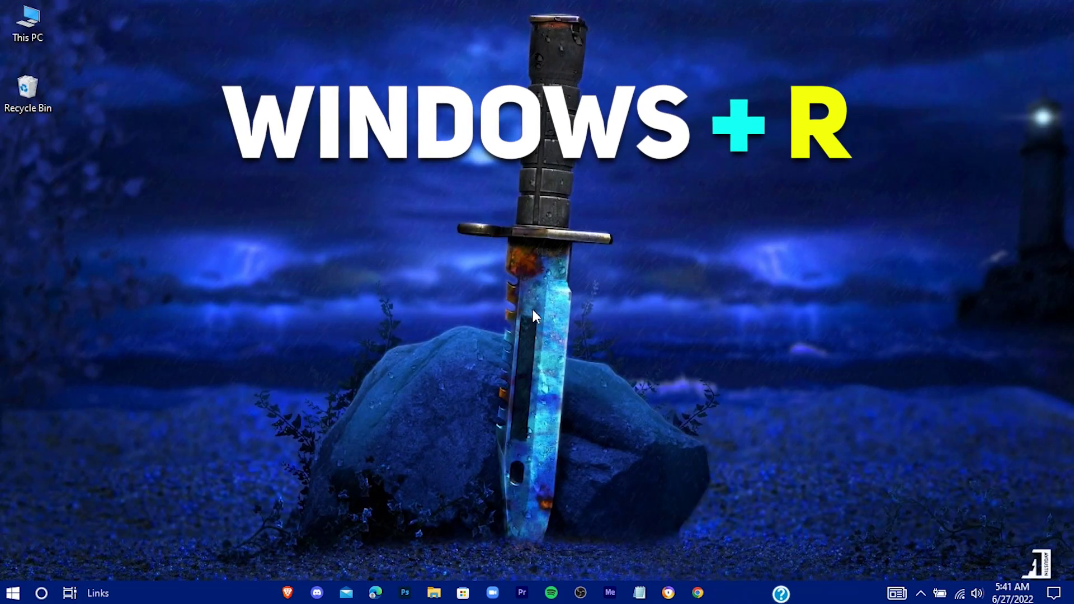
key("super+r")
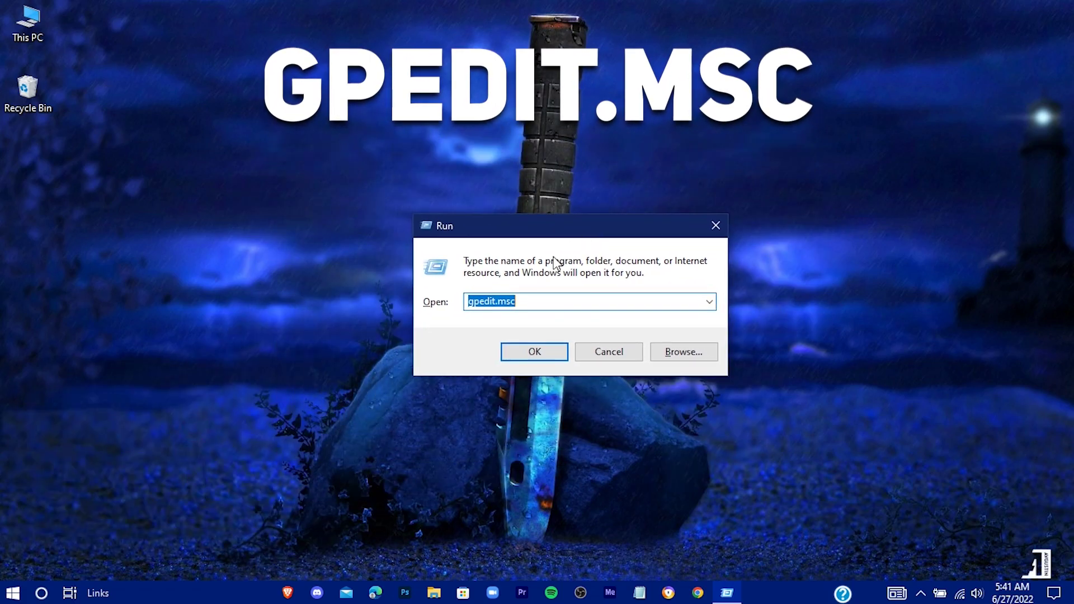
left_click(539, 300)
left_click(519, 352)
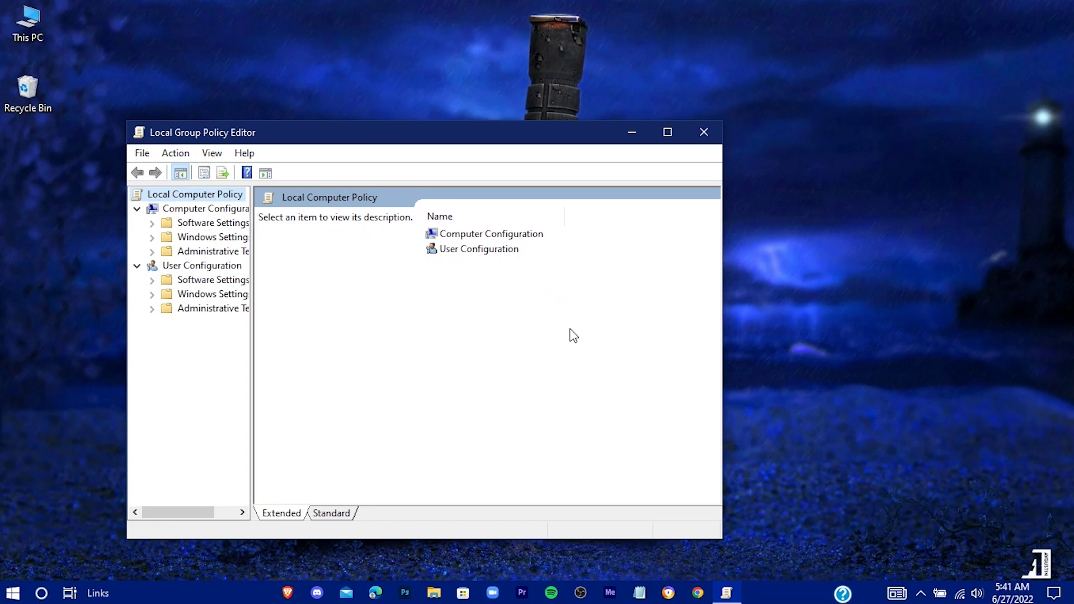
Navigate to Administrative Templates > Network > QoS Packet Scheduler and open Limit reservable bandwidth
left_click(666, 135)
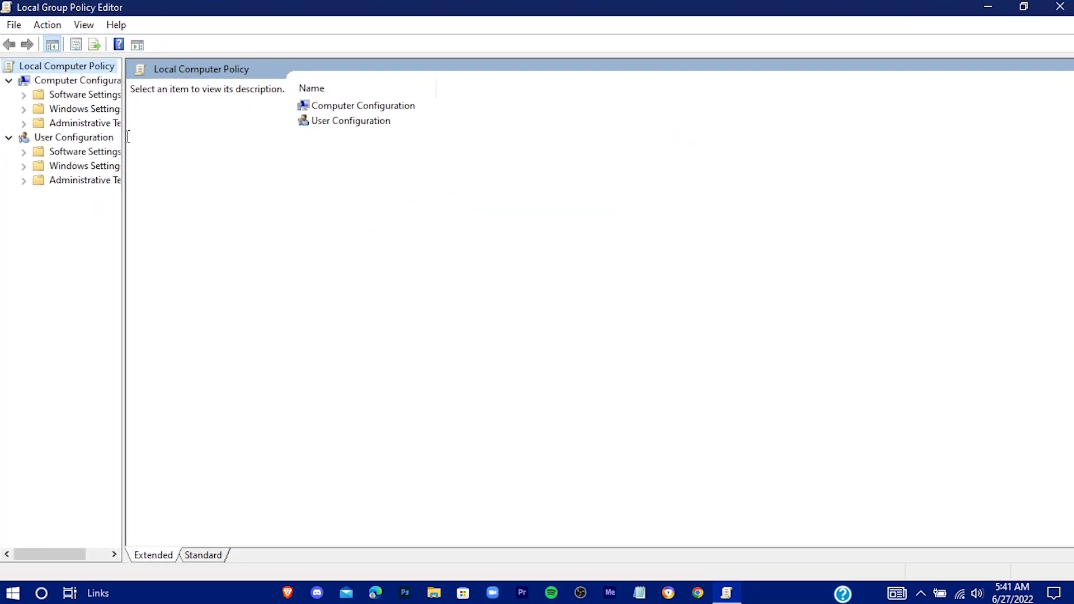
left_click_drag(128, 137, 195, 139)
left_click(73, 126)
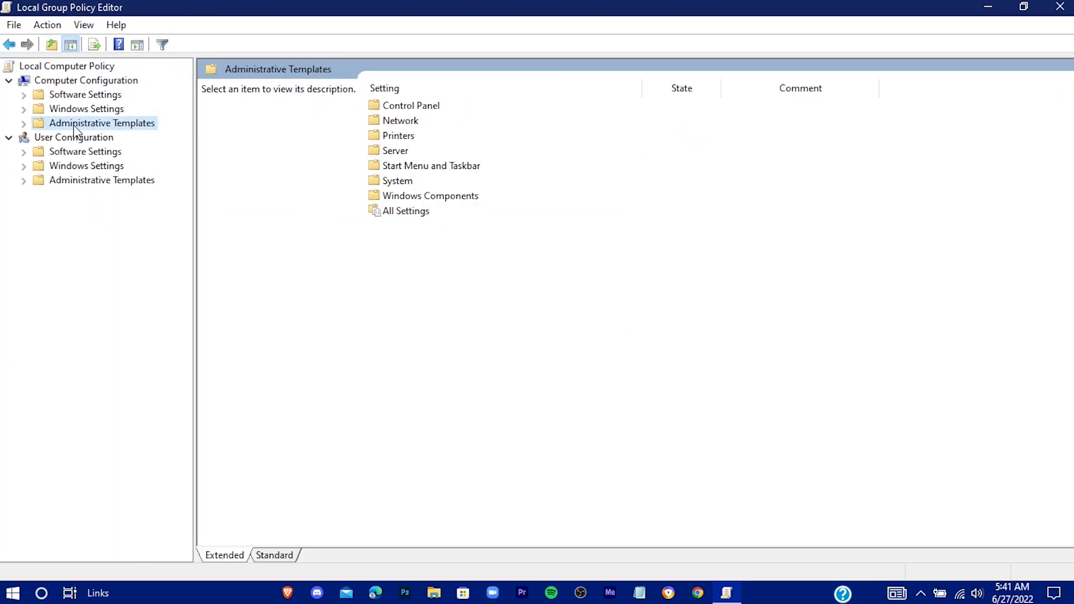
left_click(405, 123)
double_click(386, 123)
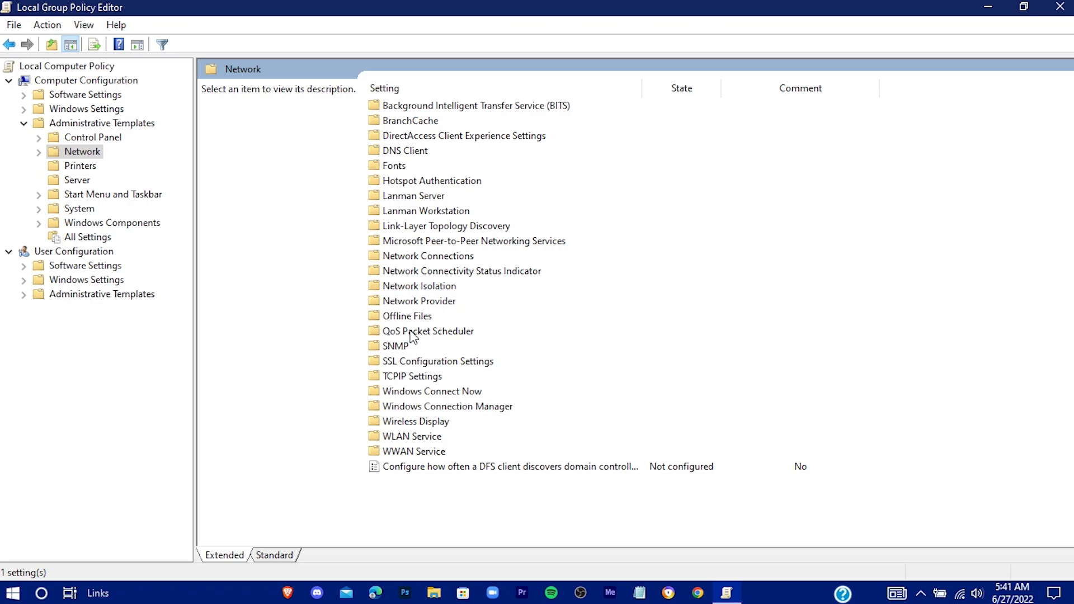
double_click(387, 331)
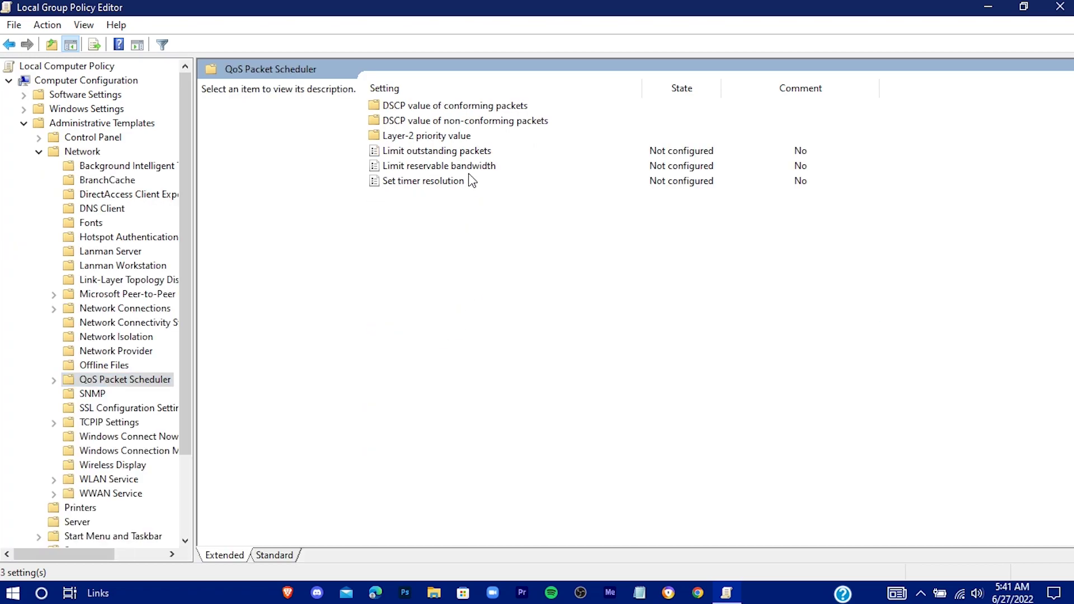
left_click(387, 168)
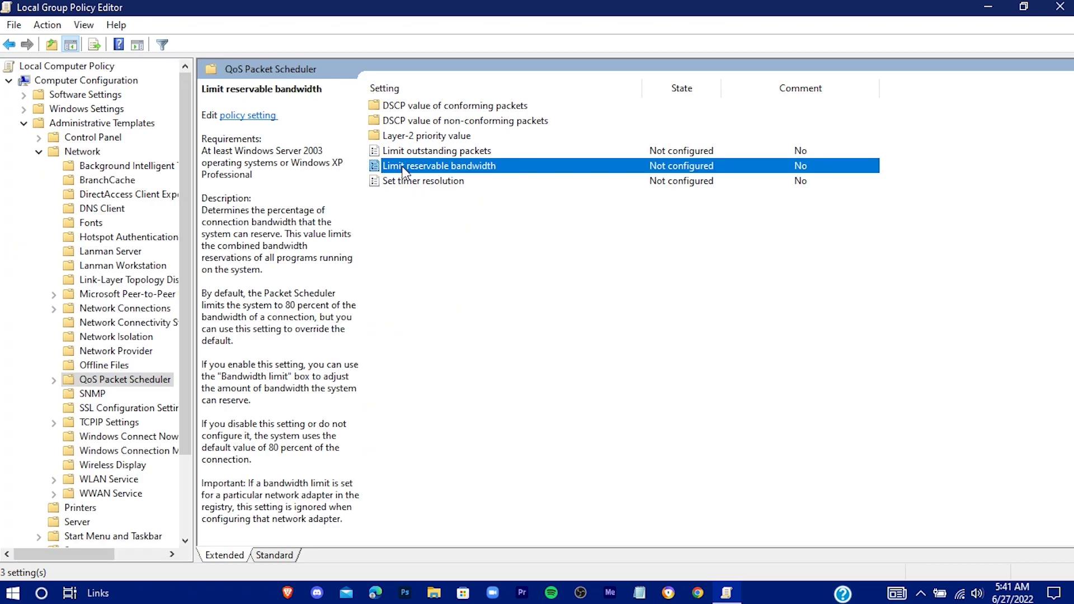
double_click(452, 167)
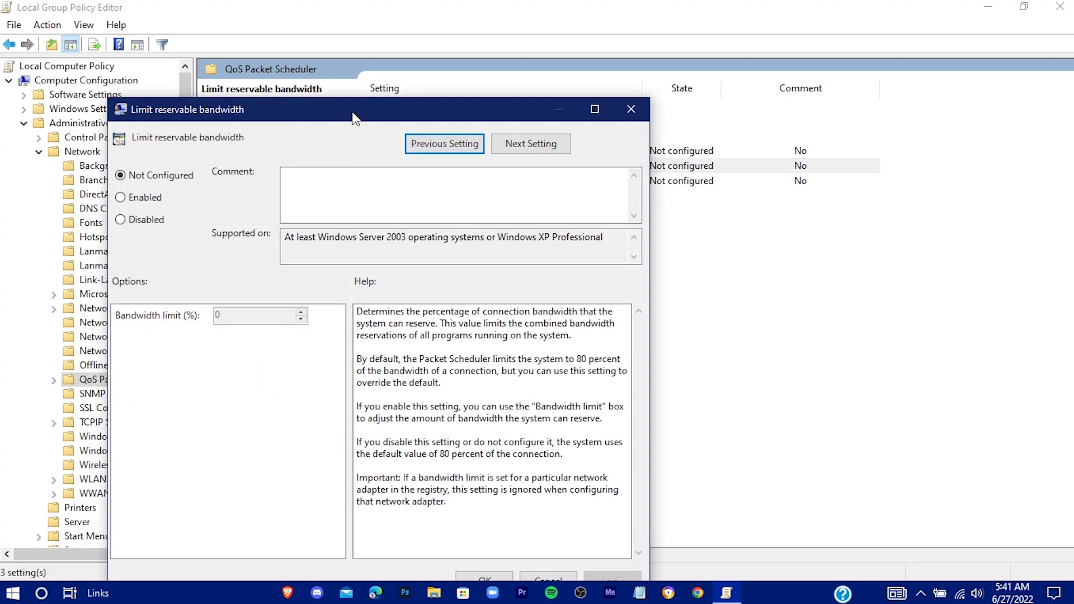
Set Limit reservable bandwidth to Disabled, apply it and close the editor
left_click_drag(352, 113, 464, 45)
left_click(232, 154)
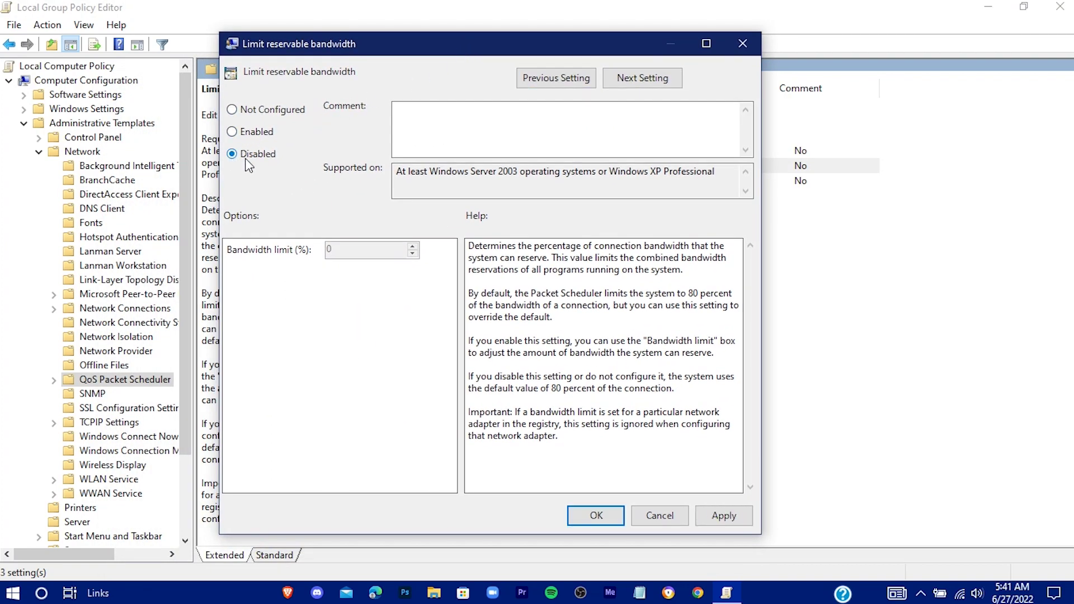
left_click(719, 516)
left_click(596, 516)
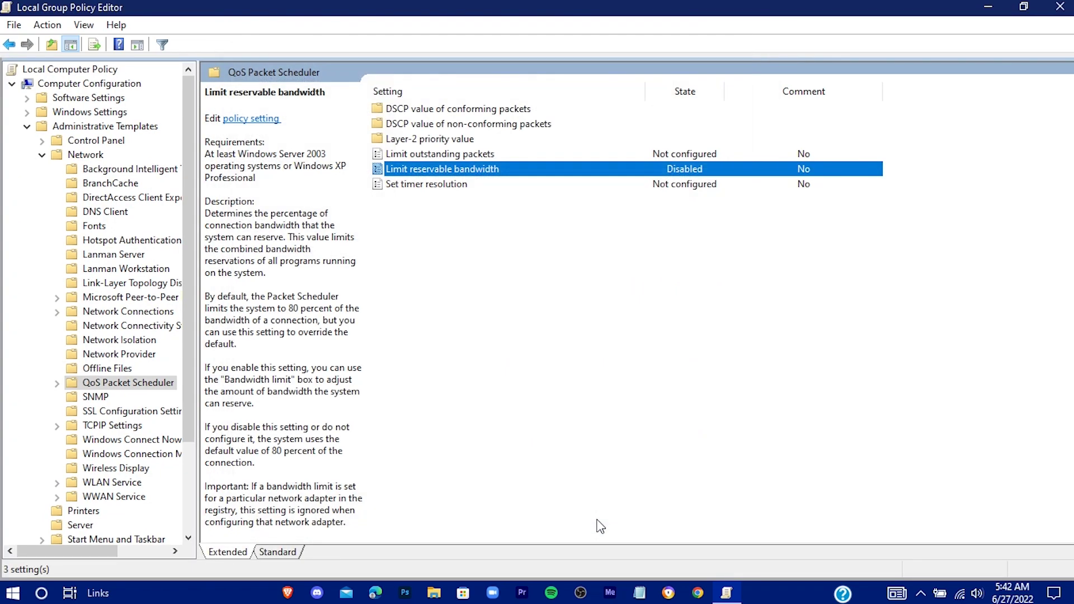
left_click(1059, 7)
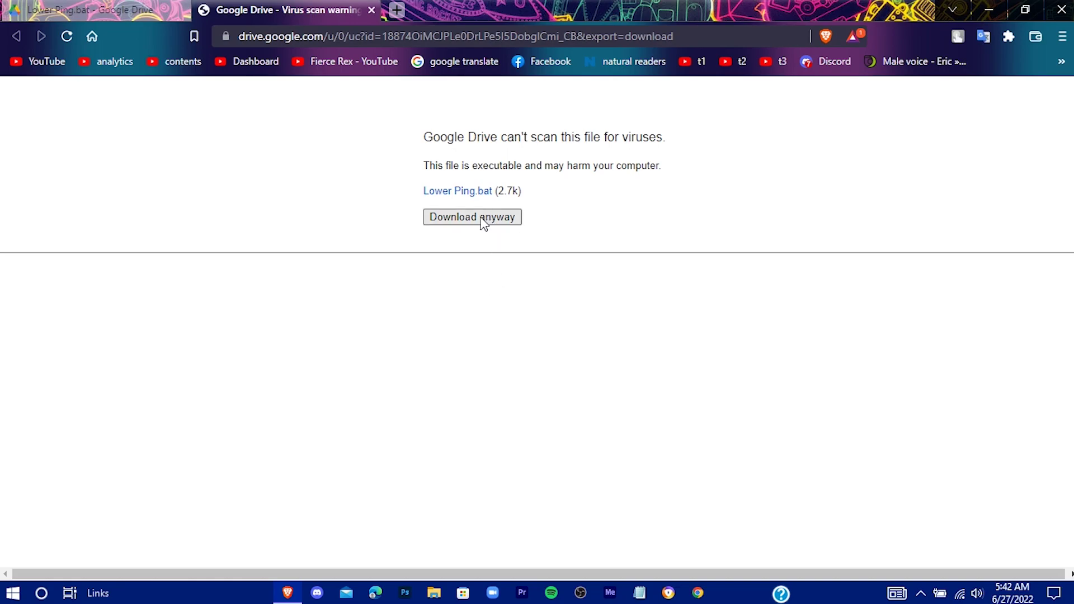
Save Lower Ping.bat from Google Drive to the desktop and close Brave with all tabs
left_click(482, 222)
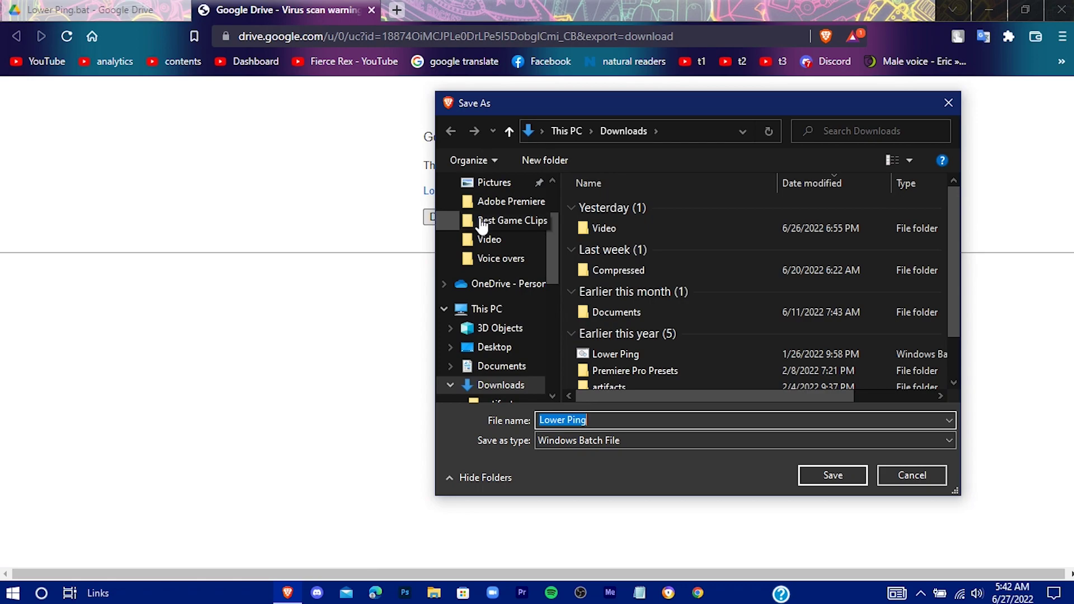
scroll(482, 225, "up", 3)
left_click(494, 210)
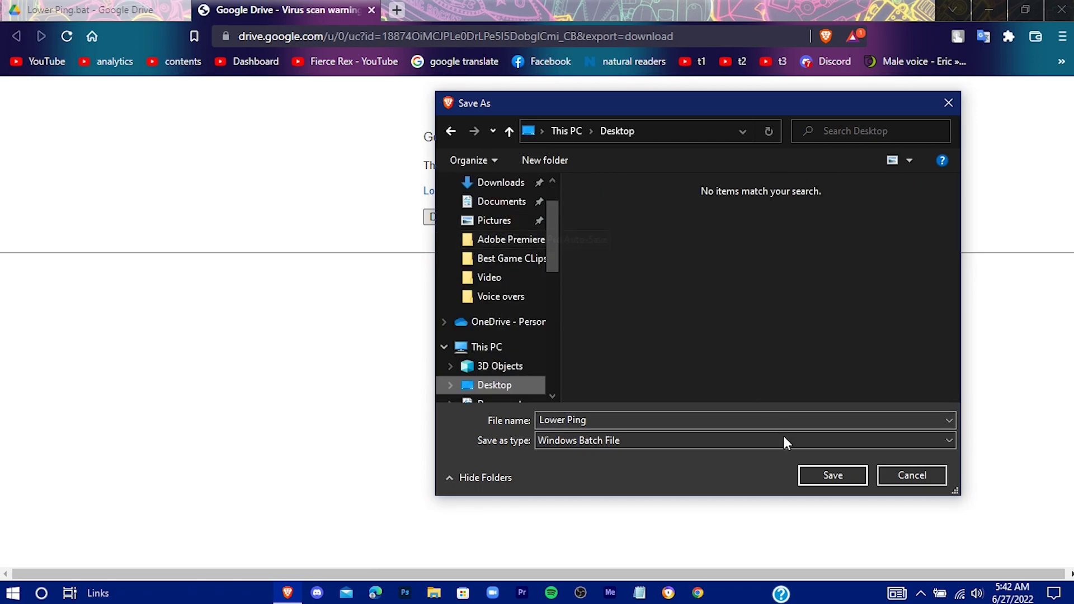
left_click(833, 476)
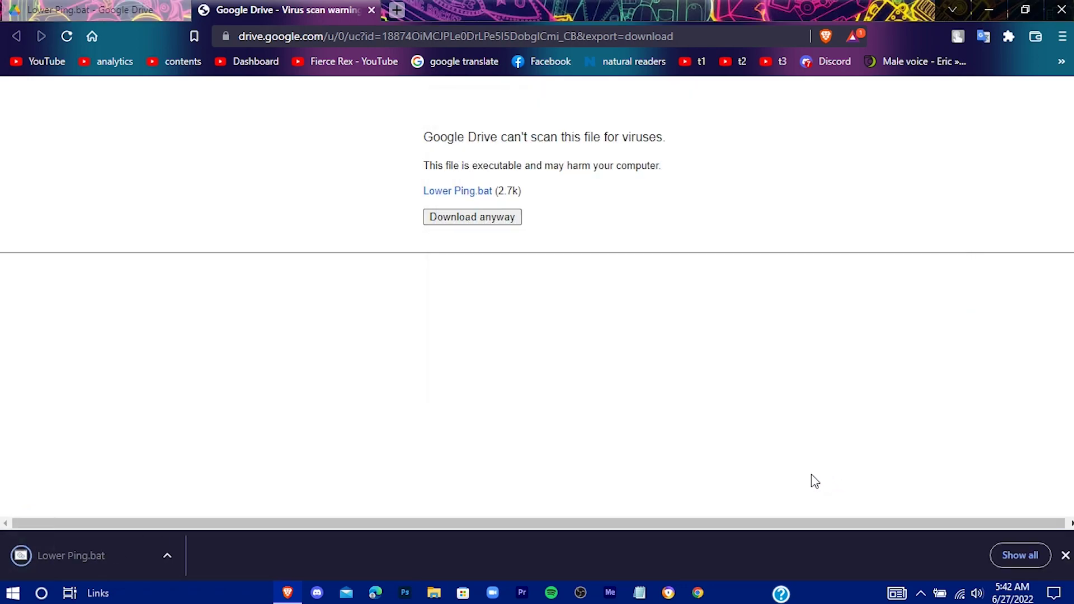
left_click(1062, 10)
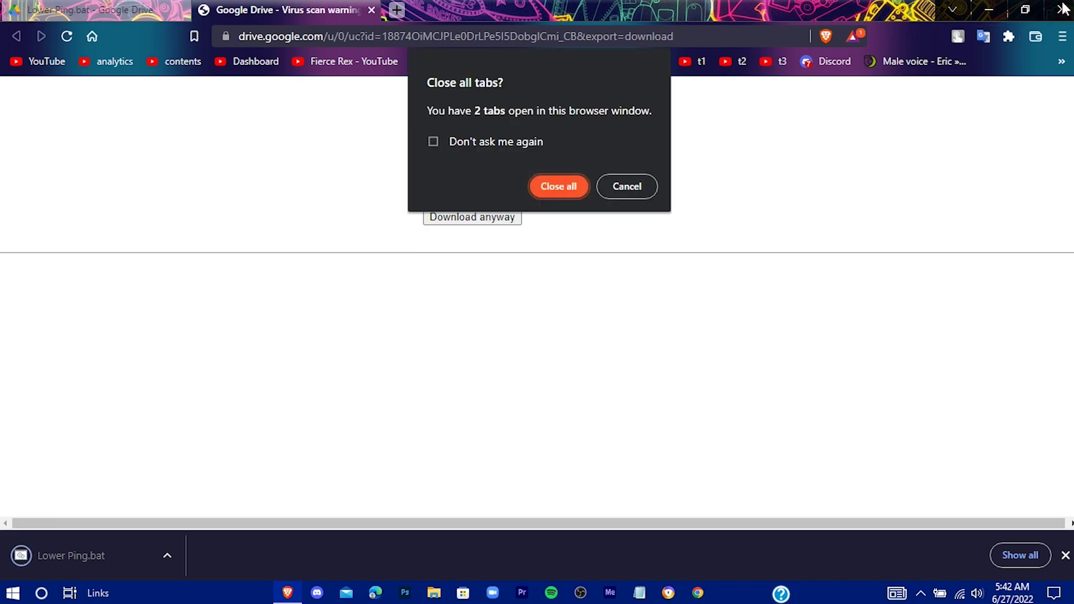
left_click(558, 183)
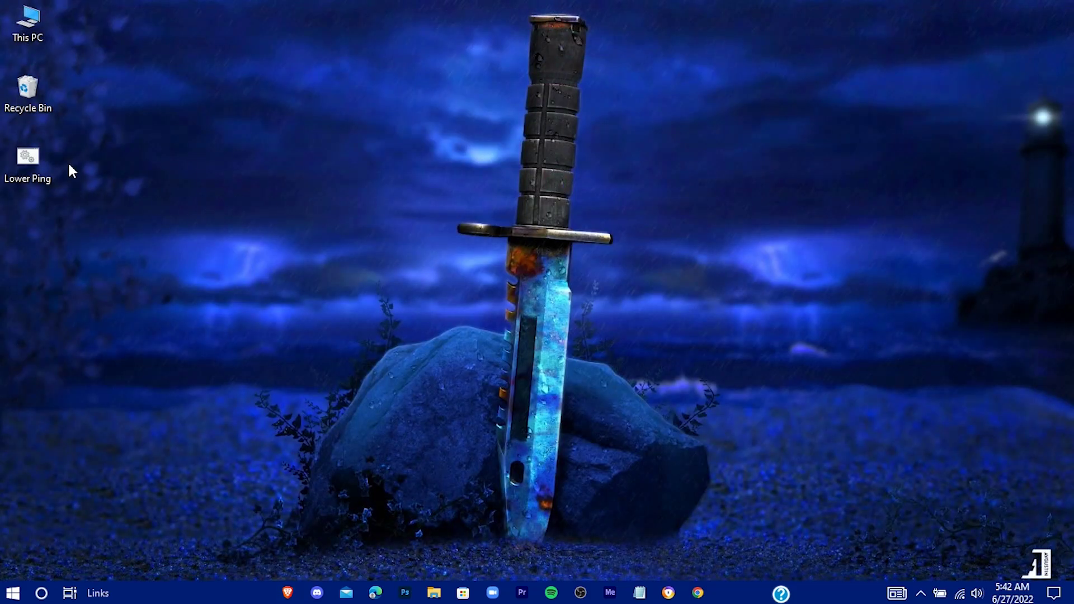
Run Lower Ping.bat from the desktop as administrator, approving UAC
left_click(43, 158)
right_click(23, 162)
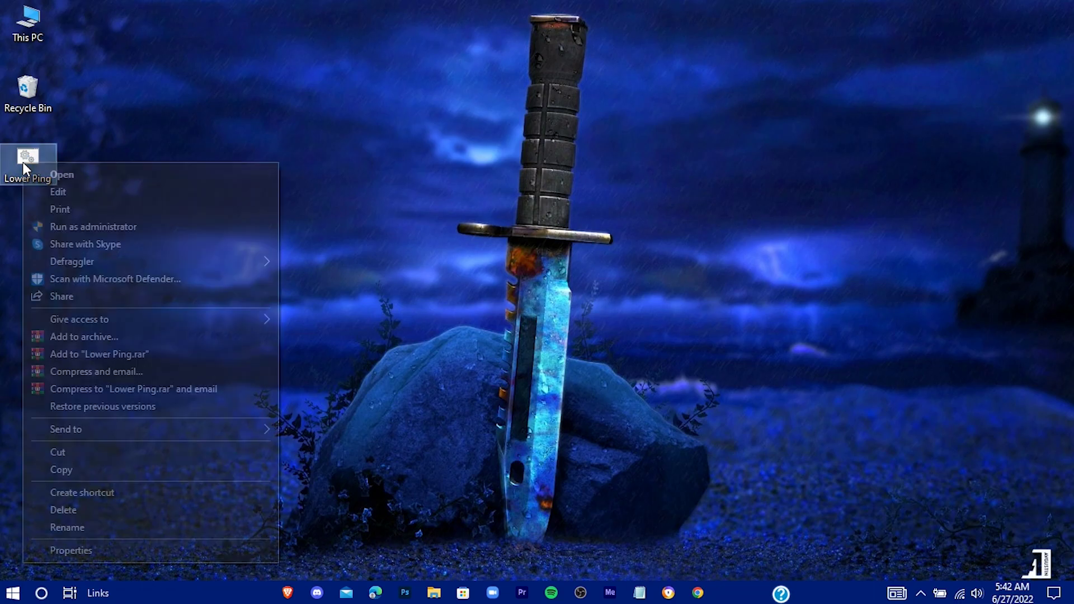
left_click(168, 226)
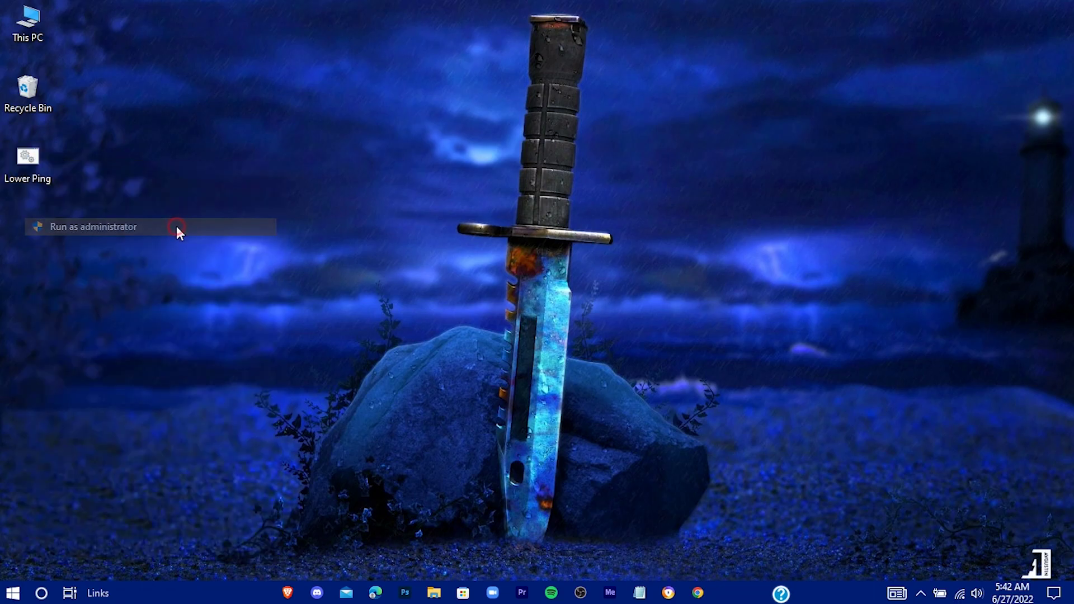
left_click(487, 384)
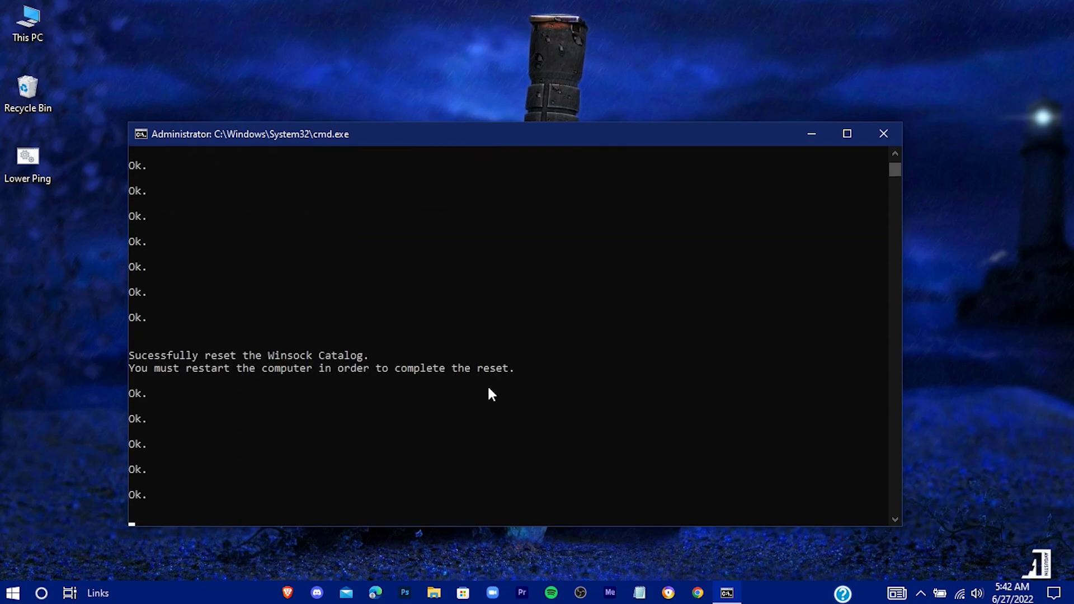
scroll(591, 429, "up", 3)
scroll(590, 428, "up", 2)
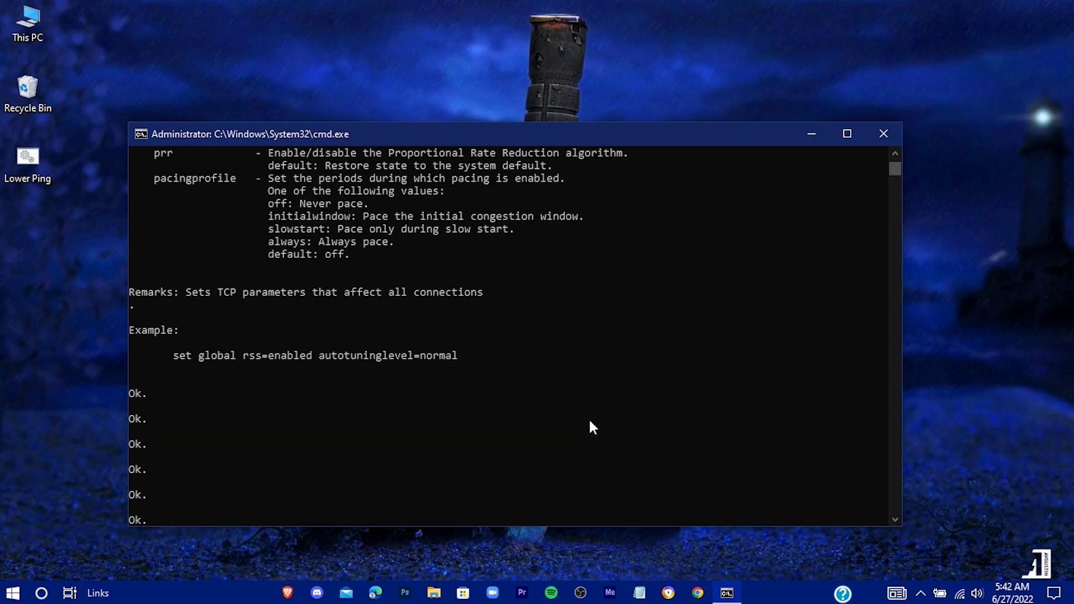
scroll(590, 428, "up", 1)
scroll(589, 429, "up", 5)
scroll(590, 429, "up", 2)
scroll(591, 428, "up", 6)
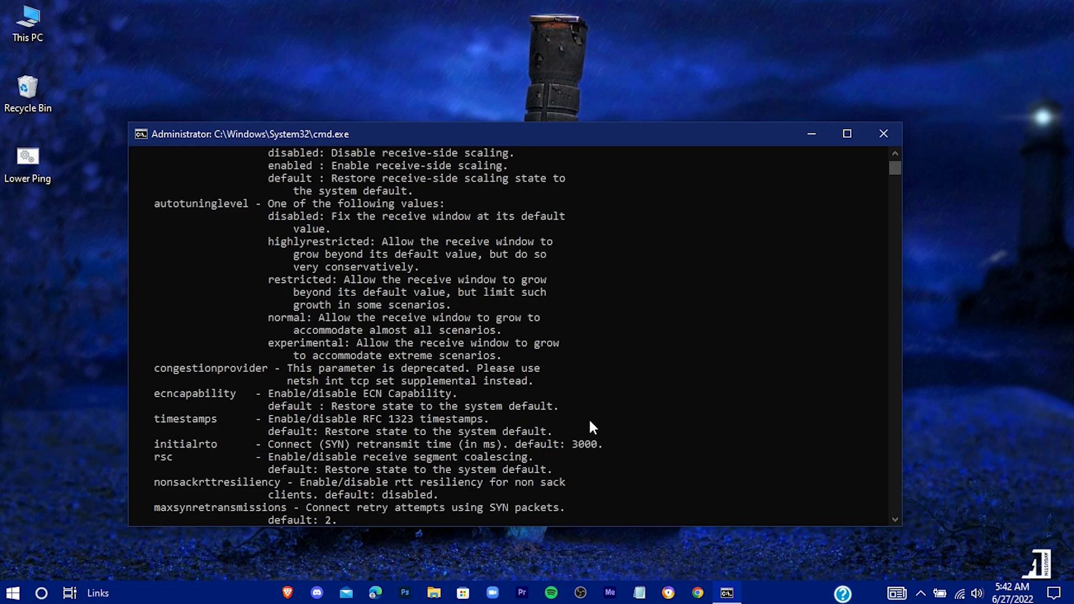
scroll(590, 428, "up", 6)
scroll(590, 429, "up", 7)
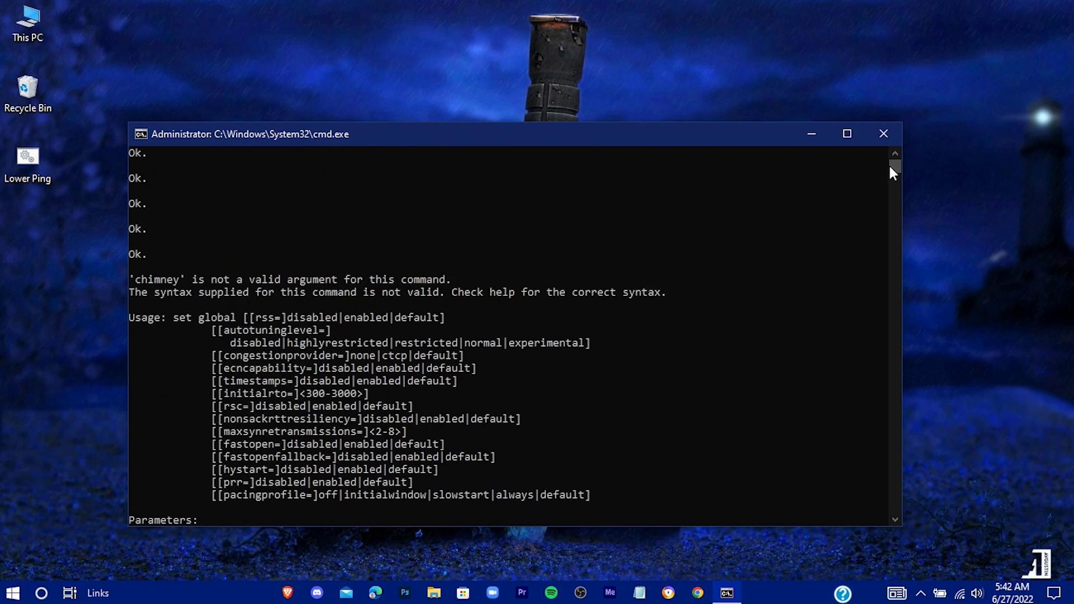
scroll(893, 170, "down", 10)
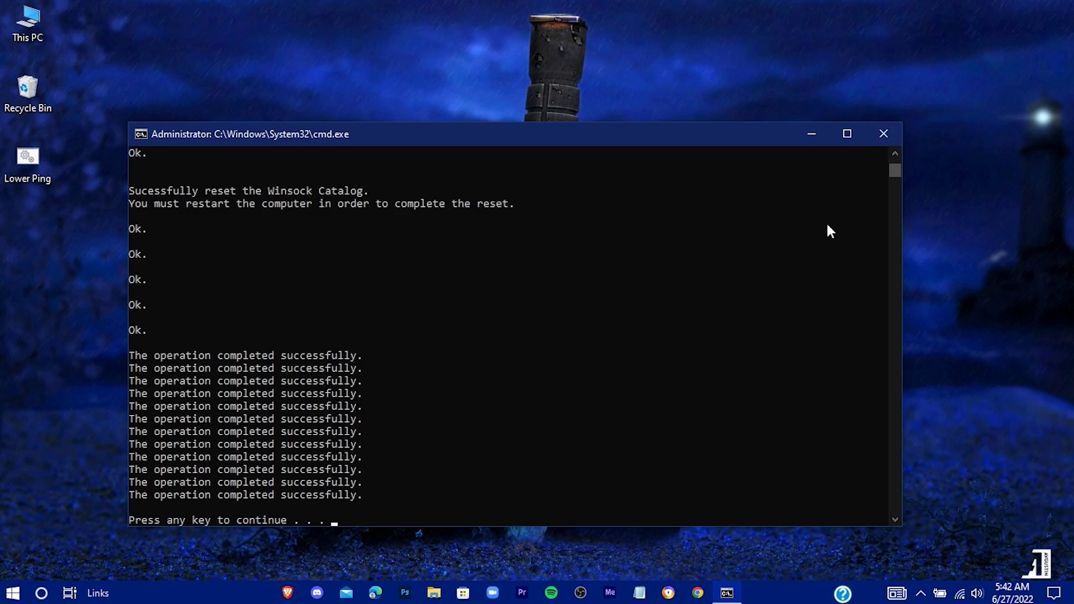
Dismiss the finished Lower Ping batch console to return to the desktop
key("Return")
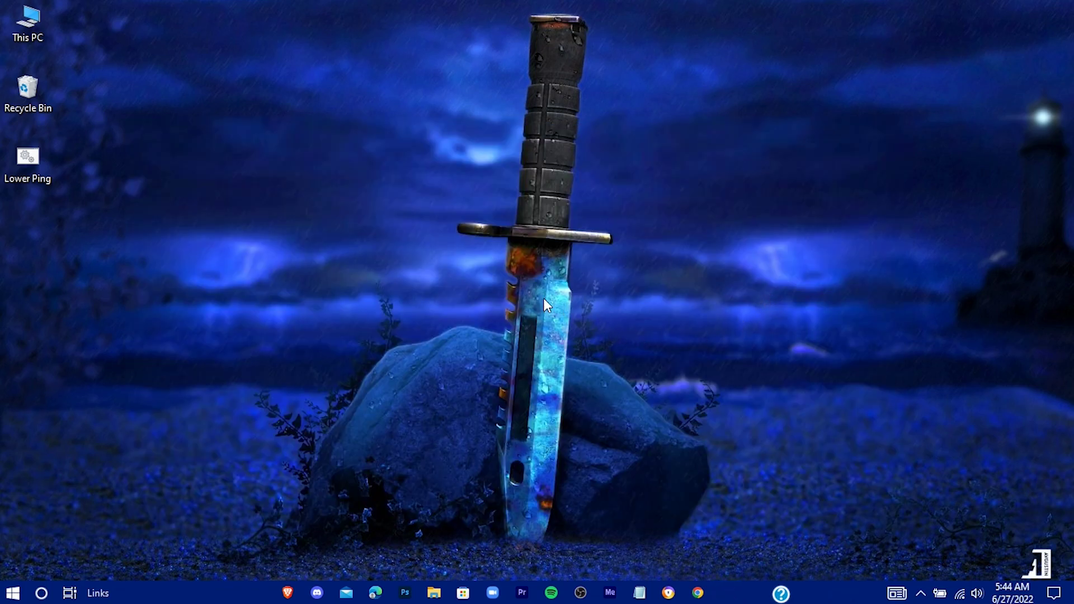
Launch Windows Defender Firewall with Advanced Security from a Start search for 'firewall'
left_click(14, 592)
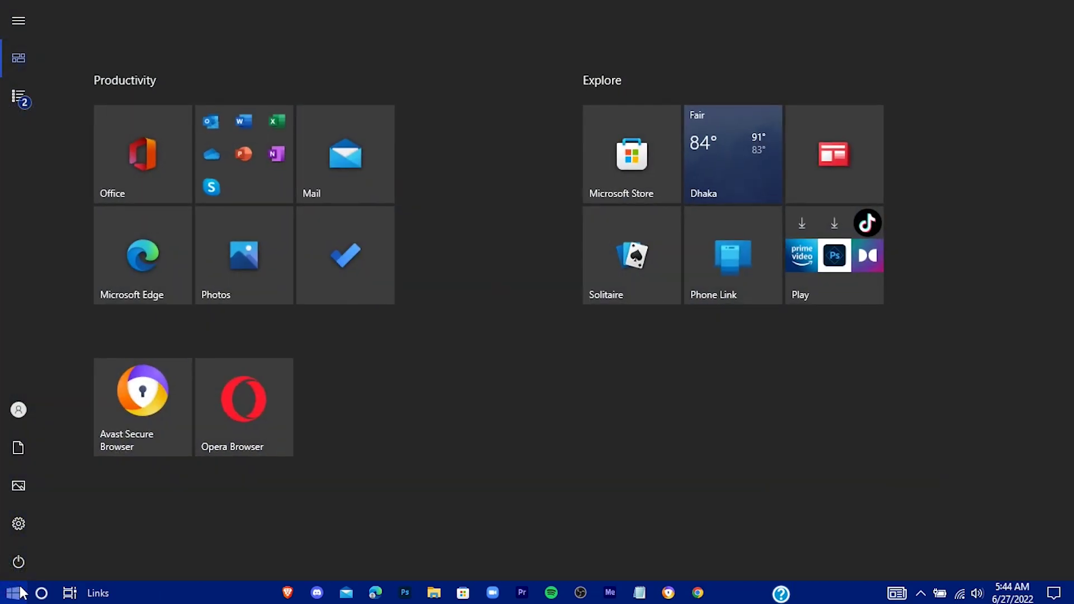
type("firewall")
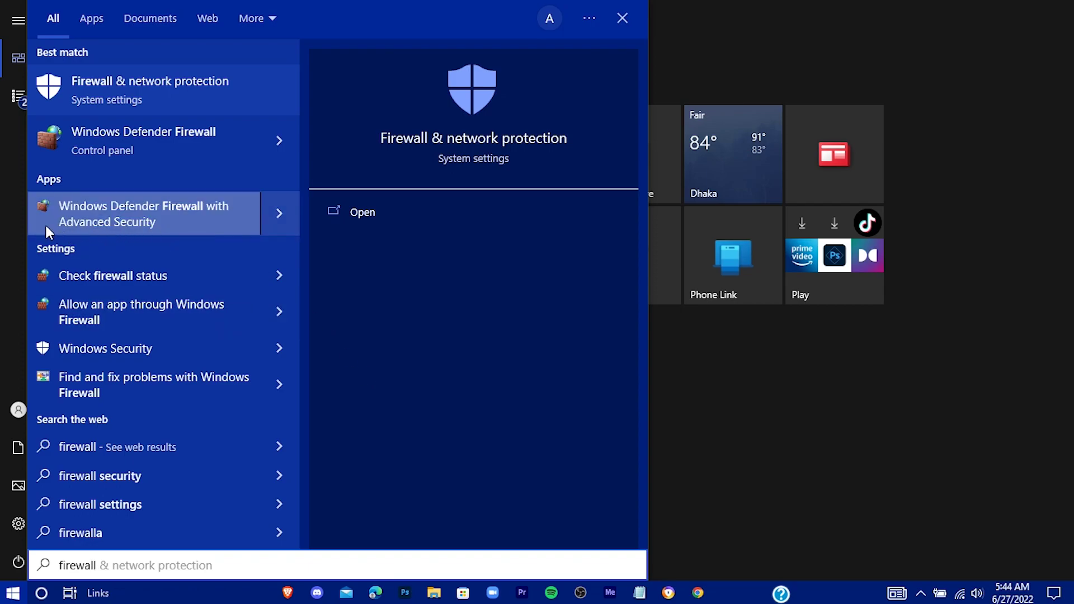
left_click(133, 221)
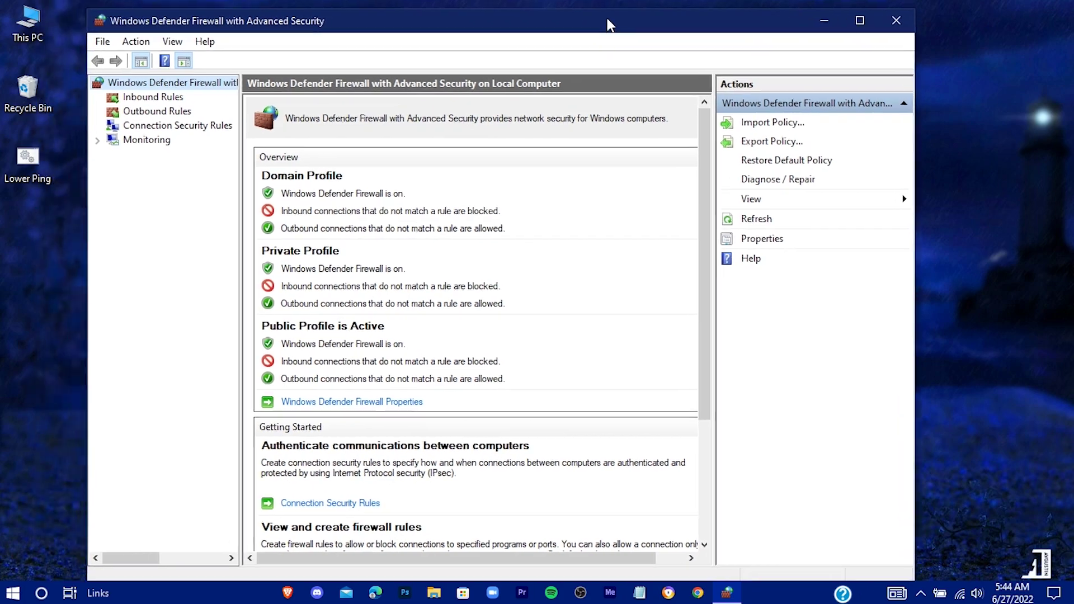
Start a new inbound Port rule from the Inbound Rules list
left_click_drag(554, 24, 607, 0)
left_click(64, 80)
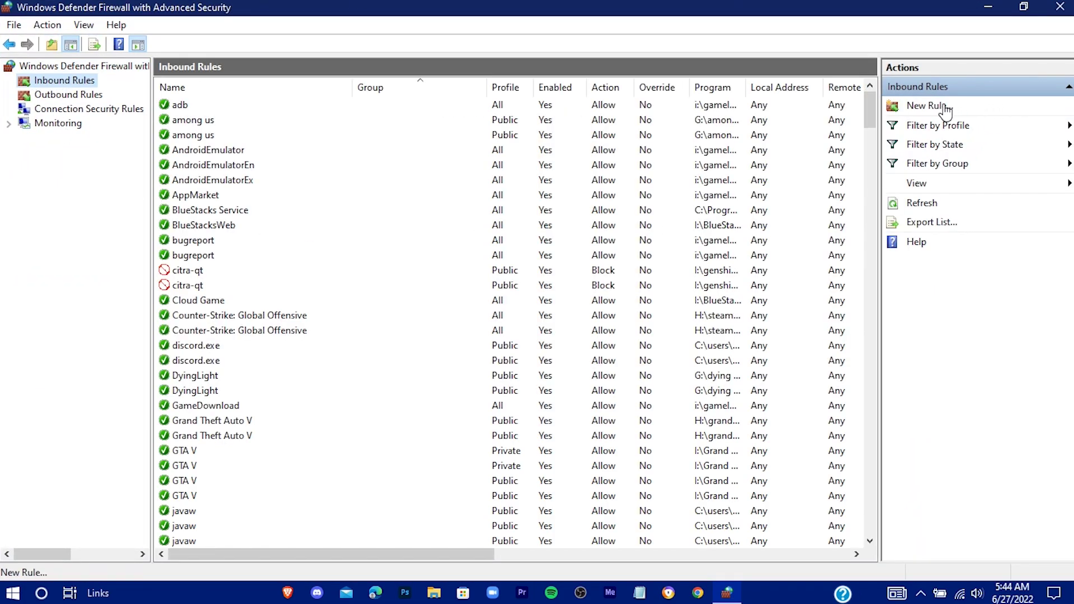
left_click(921, 106)
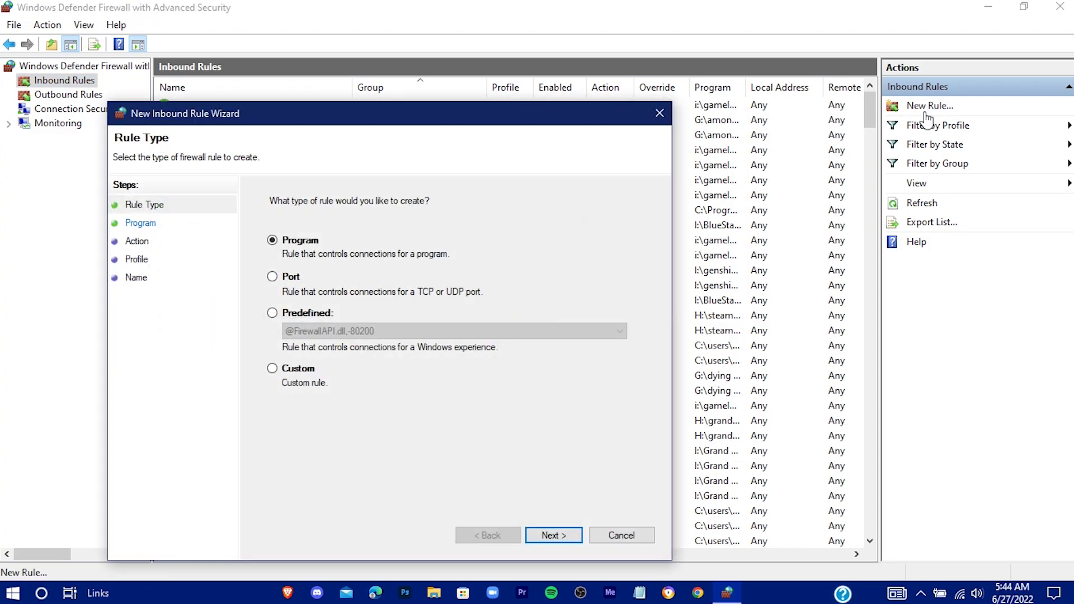
left_click_drag(403, 128, 525, 89)
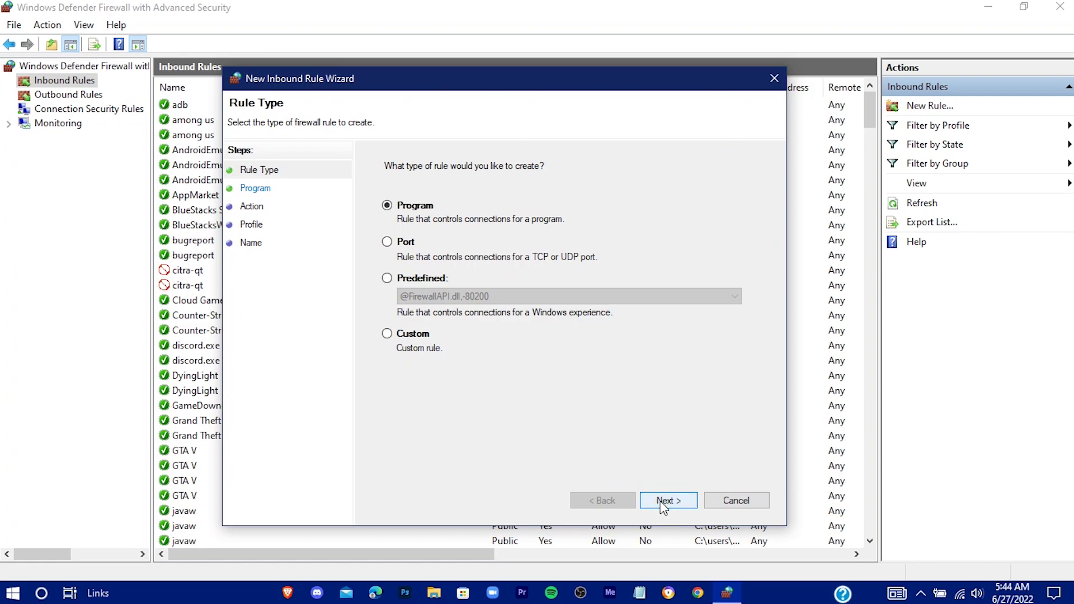
left_click(391, 245)
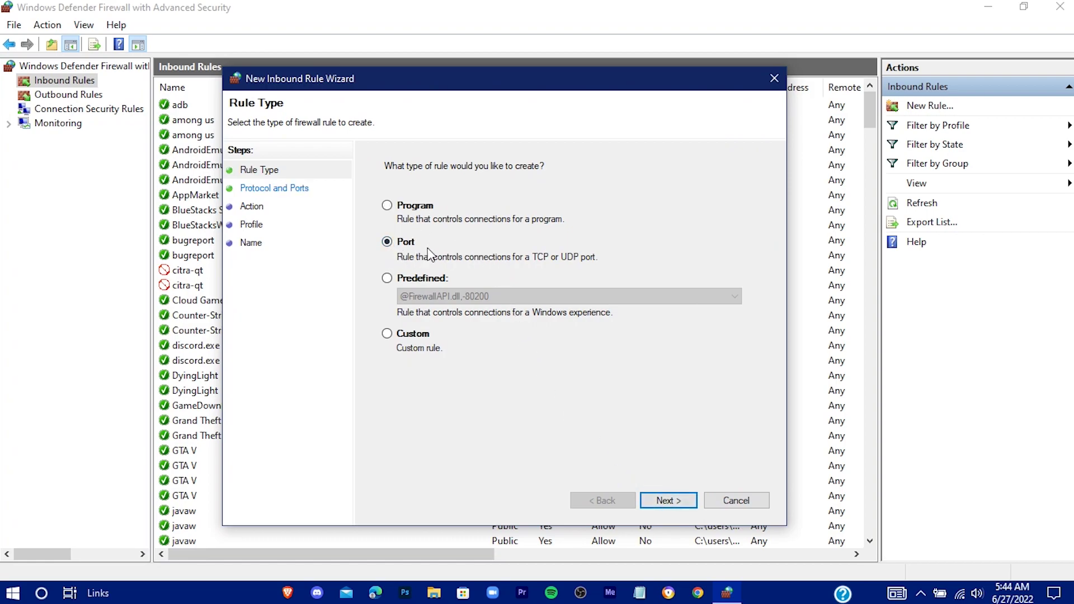
left_click(665, 501)
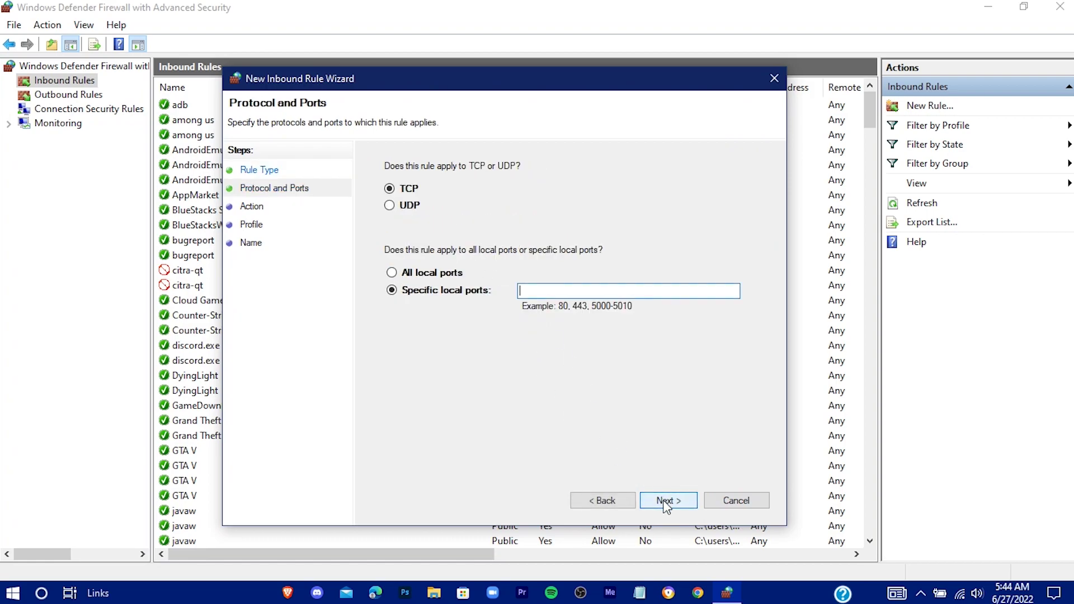
Allow TCP local port 8443 on all profiles and name the rule 'valorant ping'
left_click(558, 291)
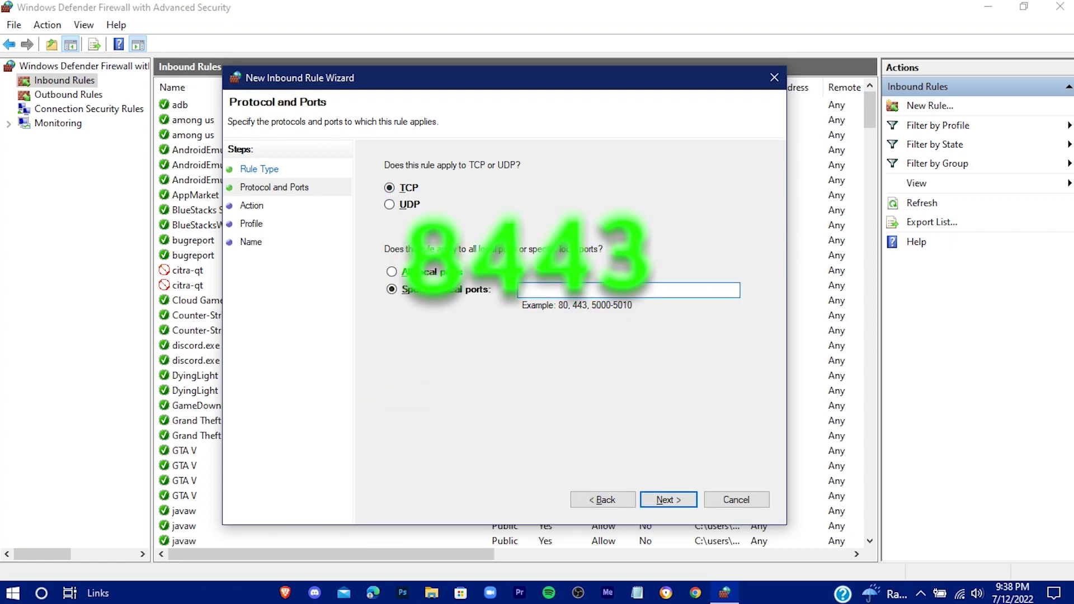
type("8443")
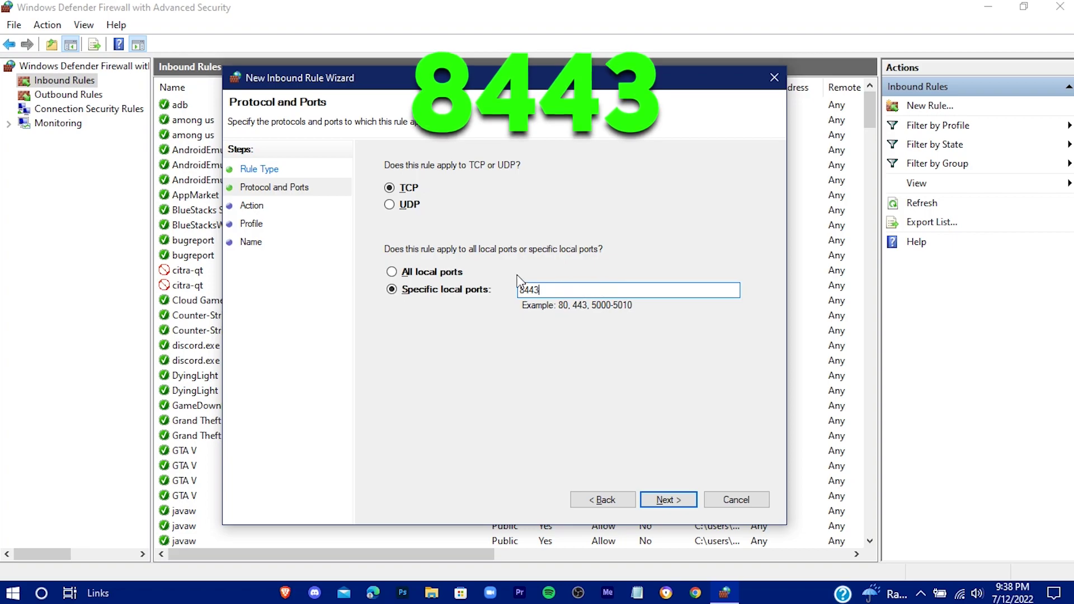
double_click(537, 290)
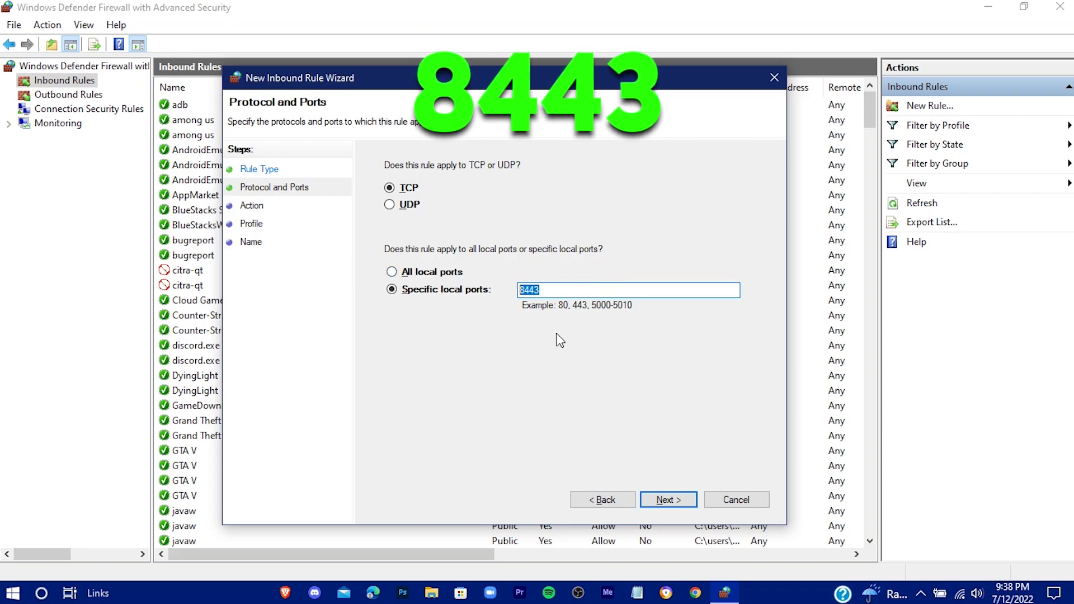
left_click(676, 500)
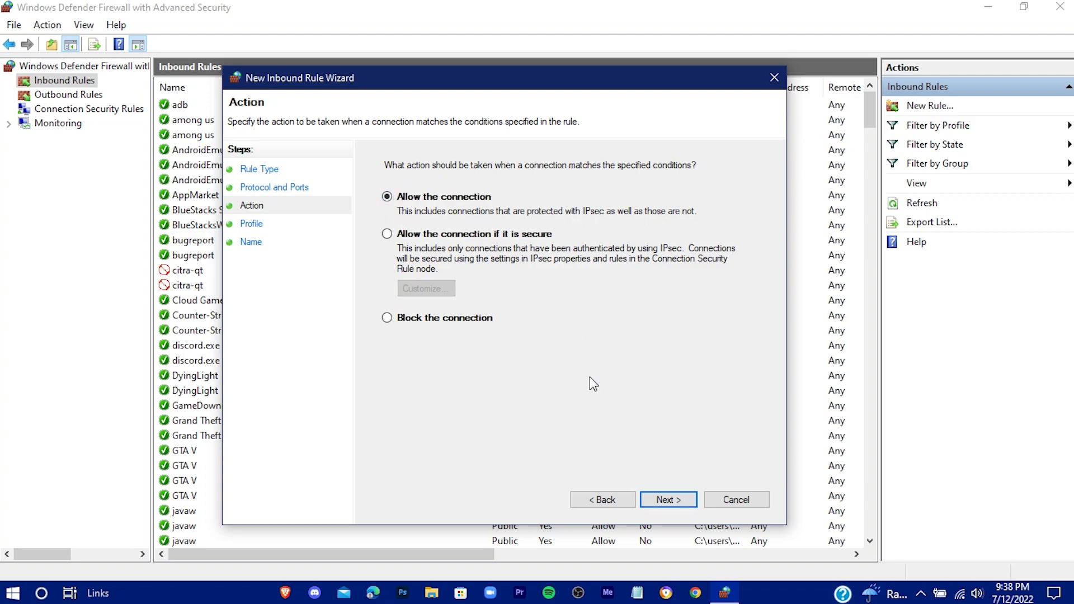
left_click(677, 502)
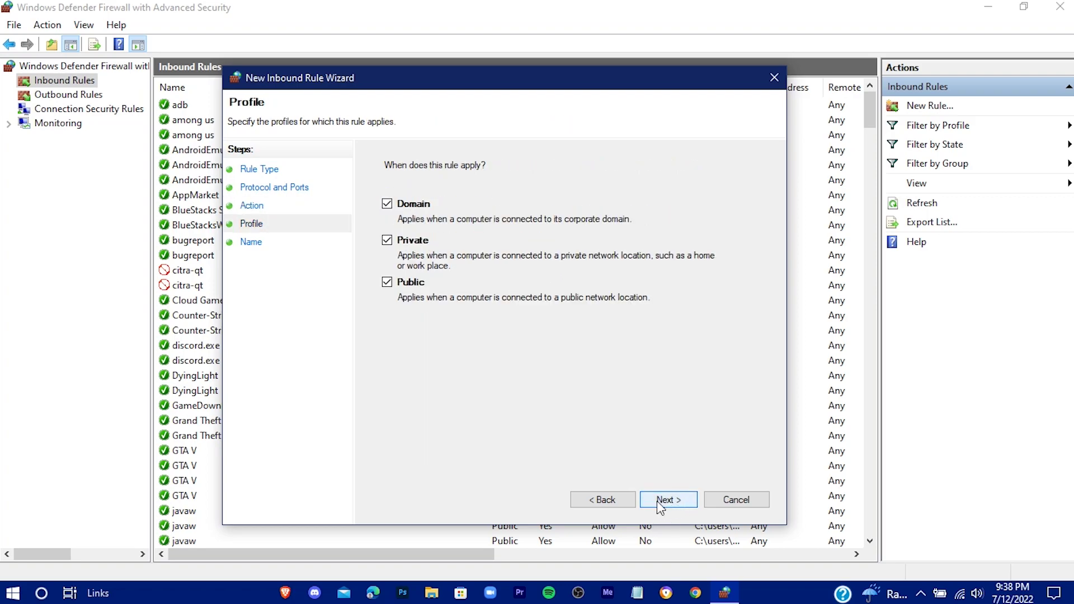
left_click(657, 501)
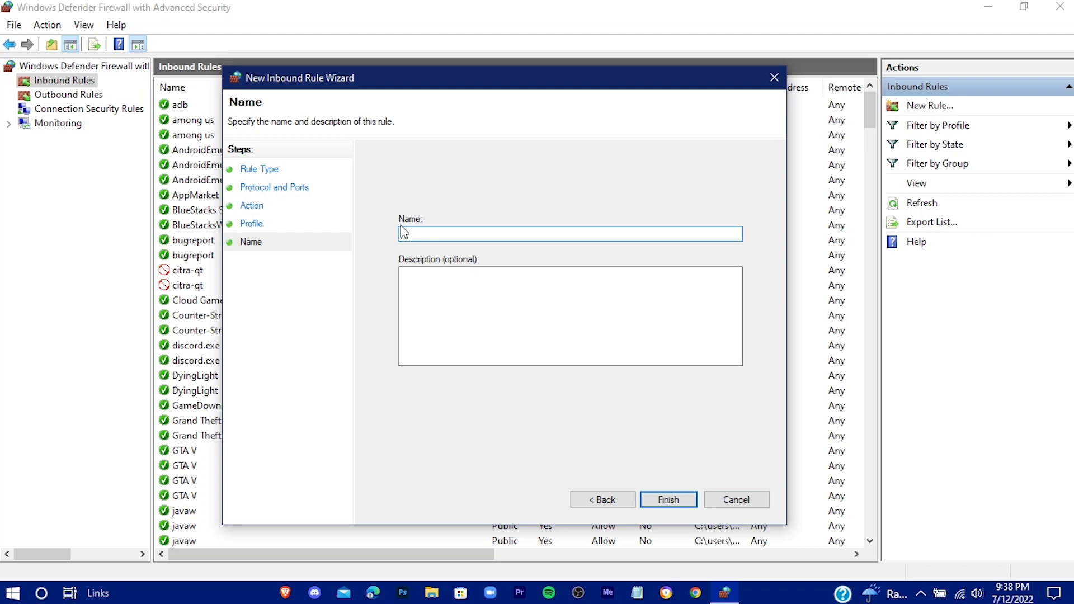
type("valorant ping")
left_click(676, 501)
left_click(203, 107)
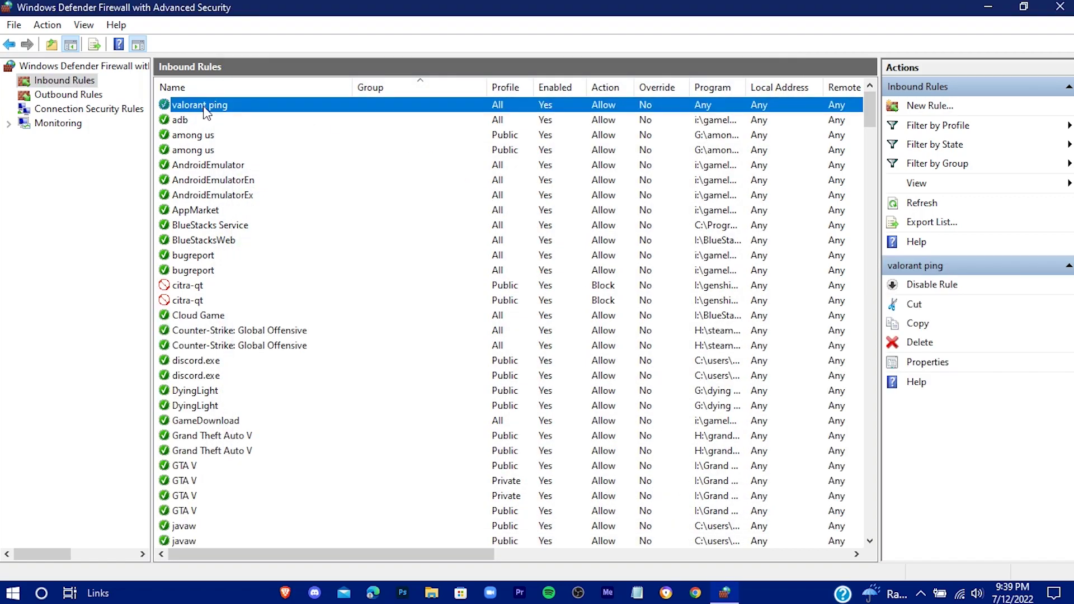
Start a second inbound Port rule
left_click(942, 109)
left_click_drag(298, 38, 526, 88)
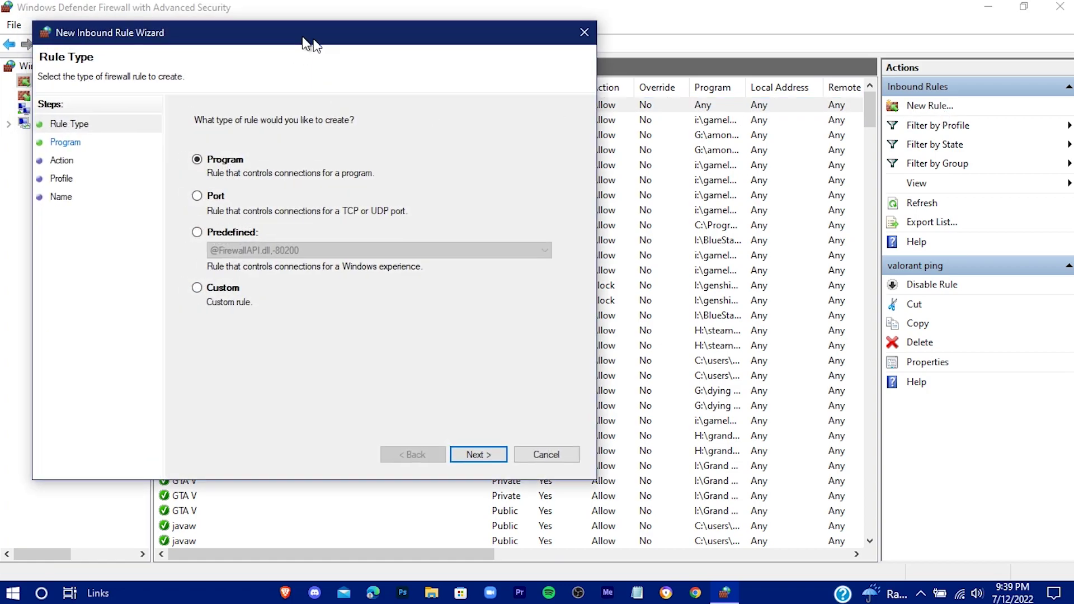
left_click(417, 244)
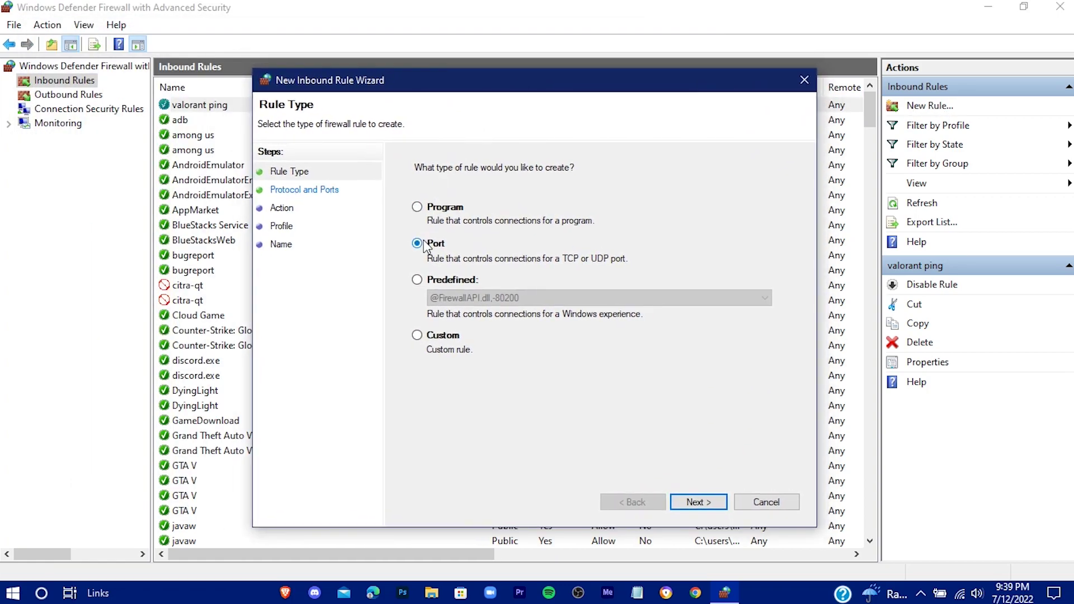
left_click(699, 504)
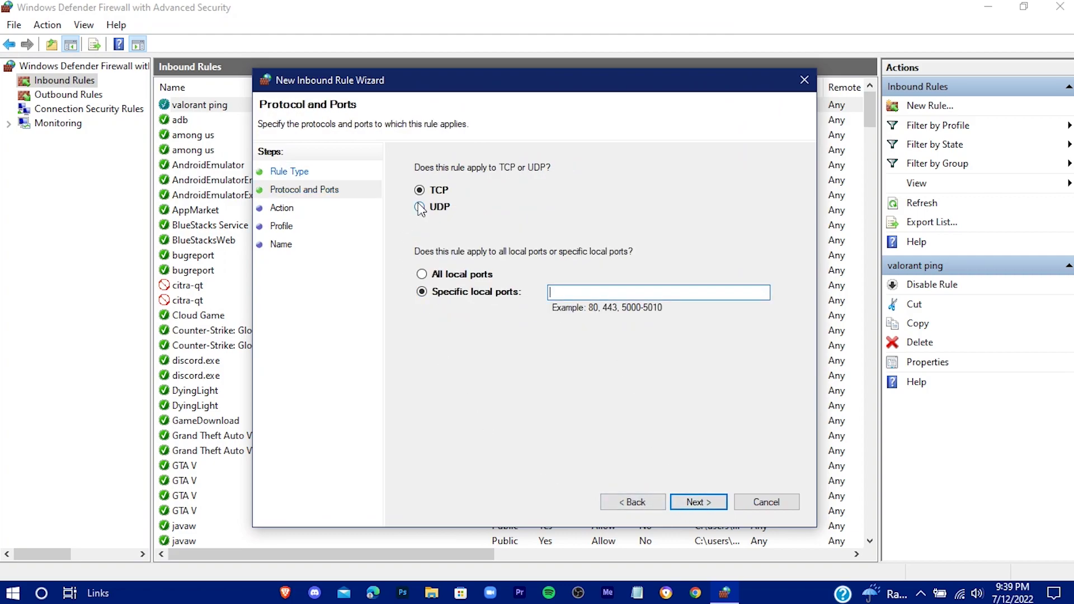
Allow UDP local ports 7000-8000 on default profiles and name the rule 'valorant ping fix'
left_click(565, 293)
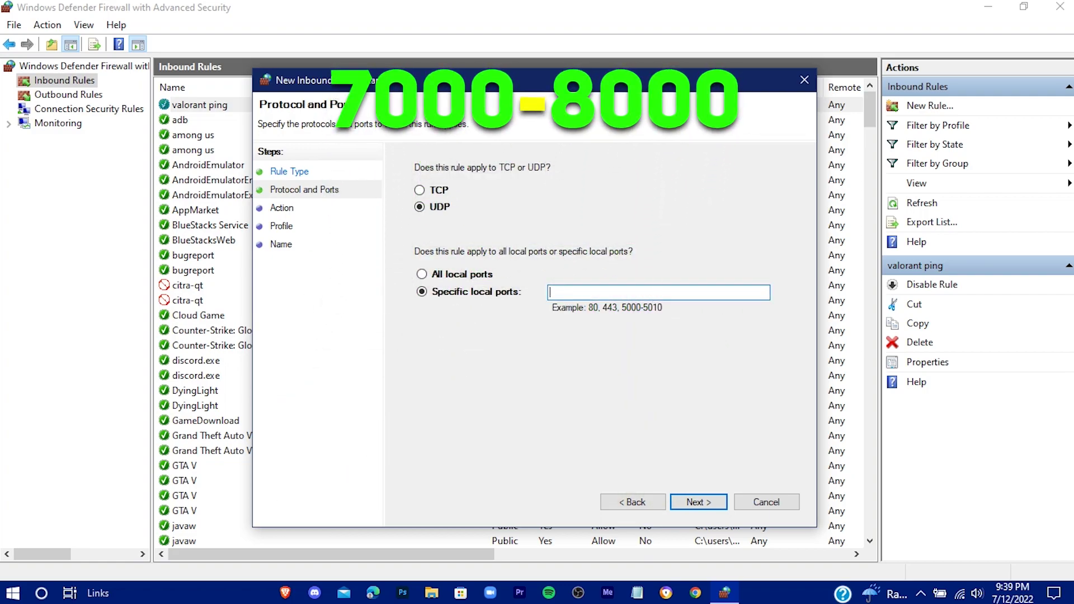
type("7000")
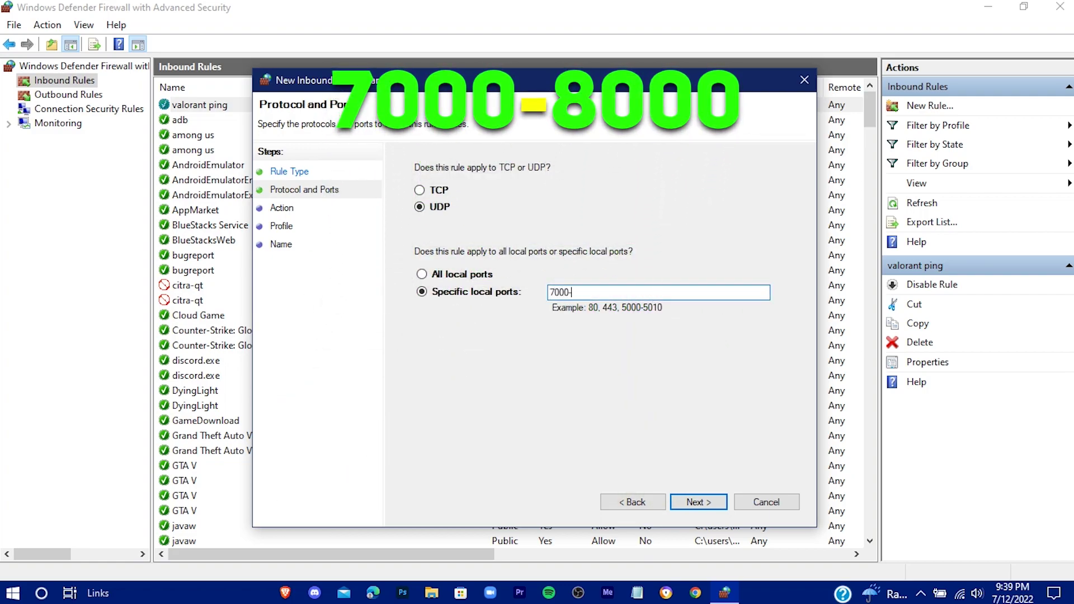
type("-8000")
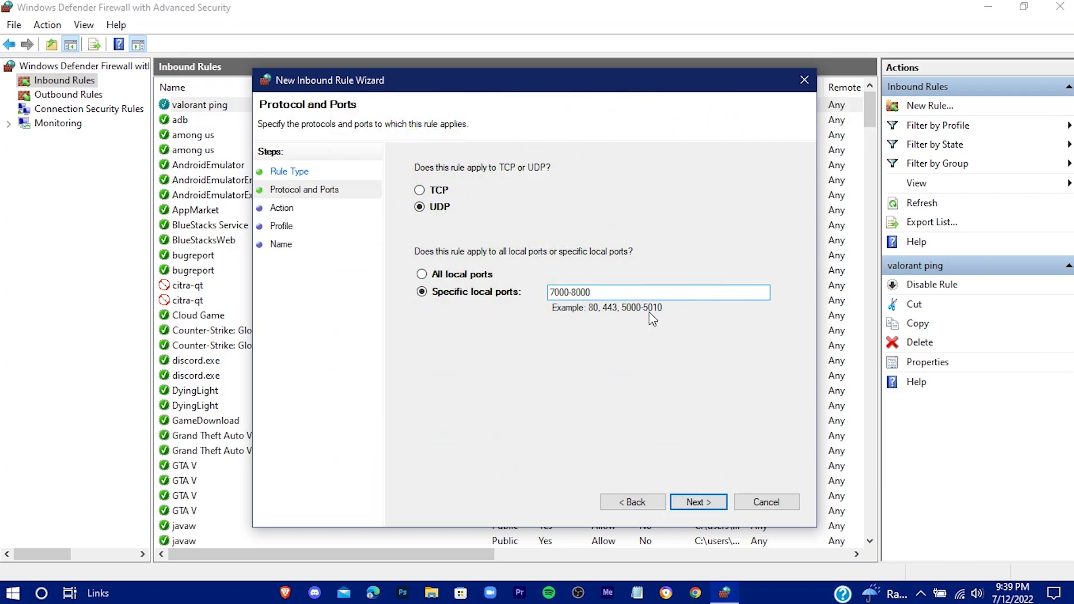
double_click(560, 289)
left_click(690, 506)
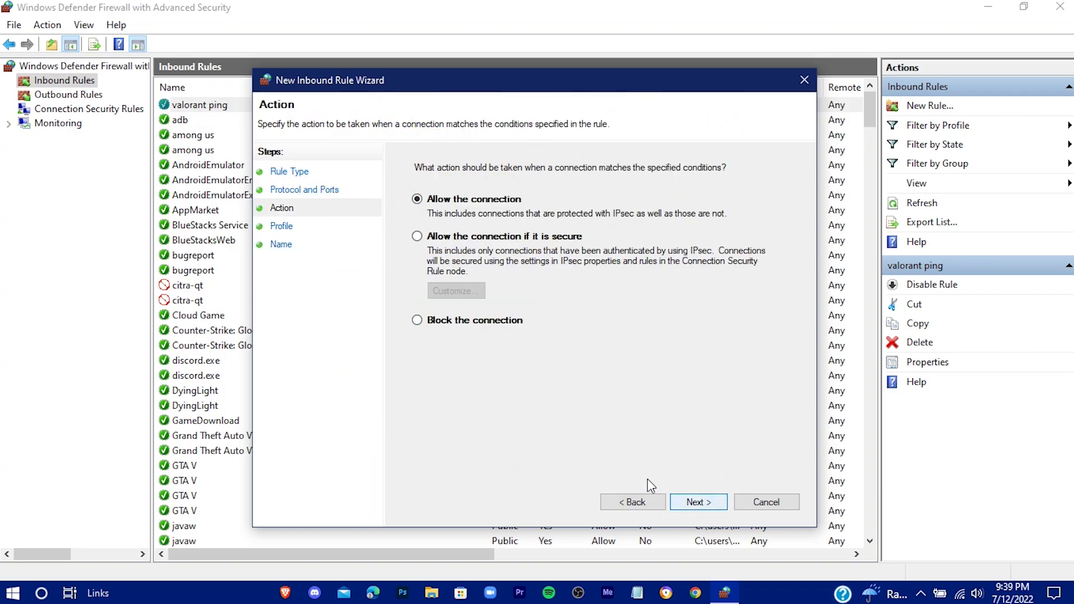
left_click(703, 505)
left_click(710, 506)
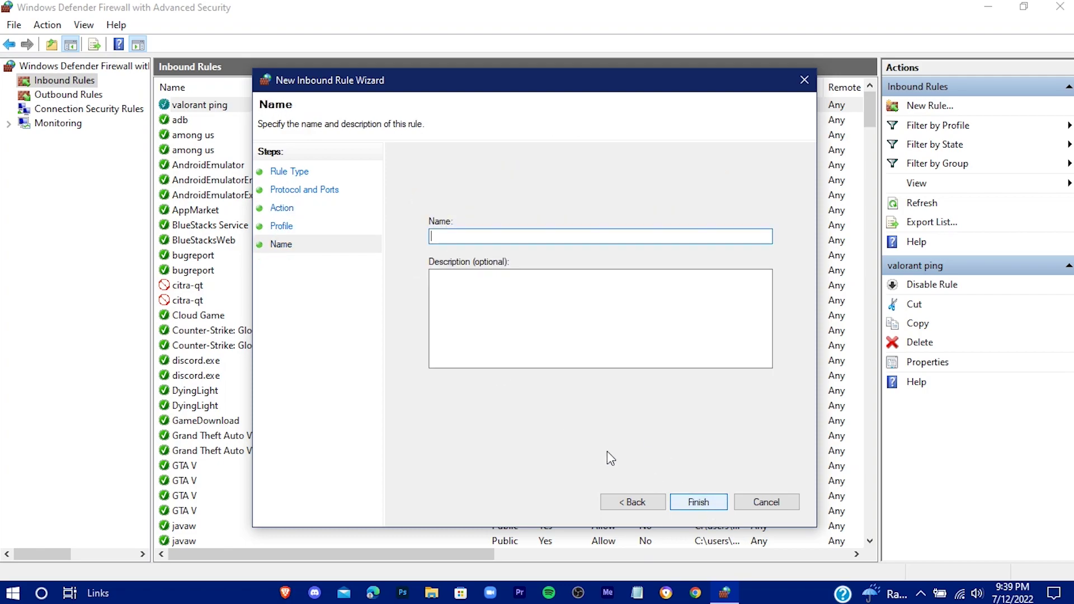
type("valorant ping fix")
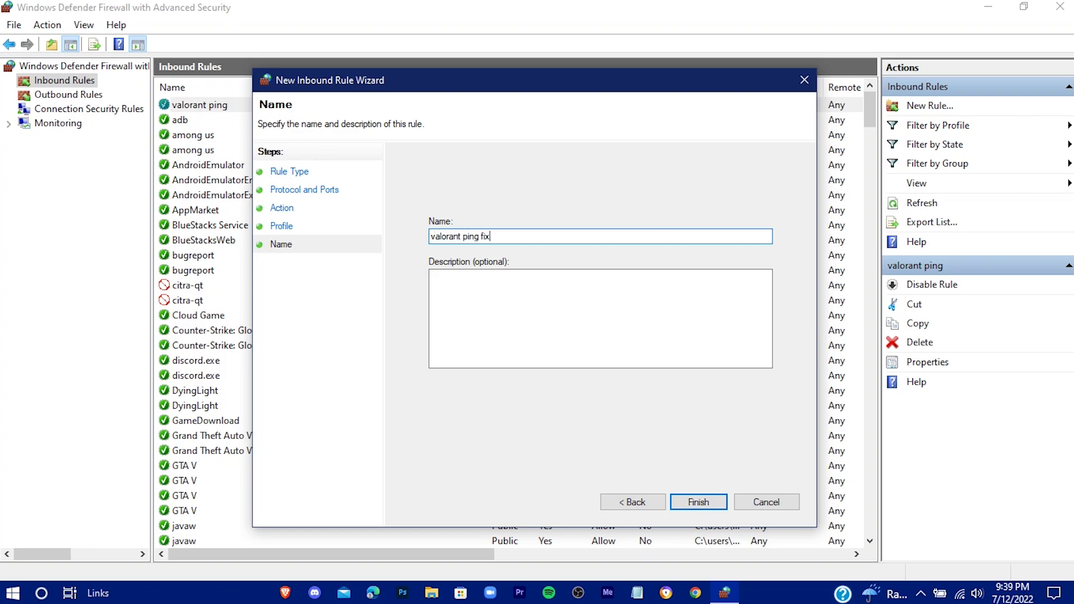
left_click(696, 504)
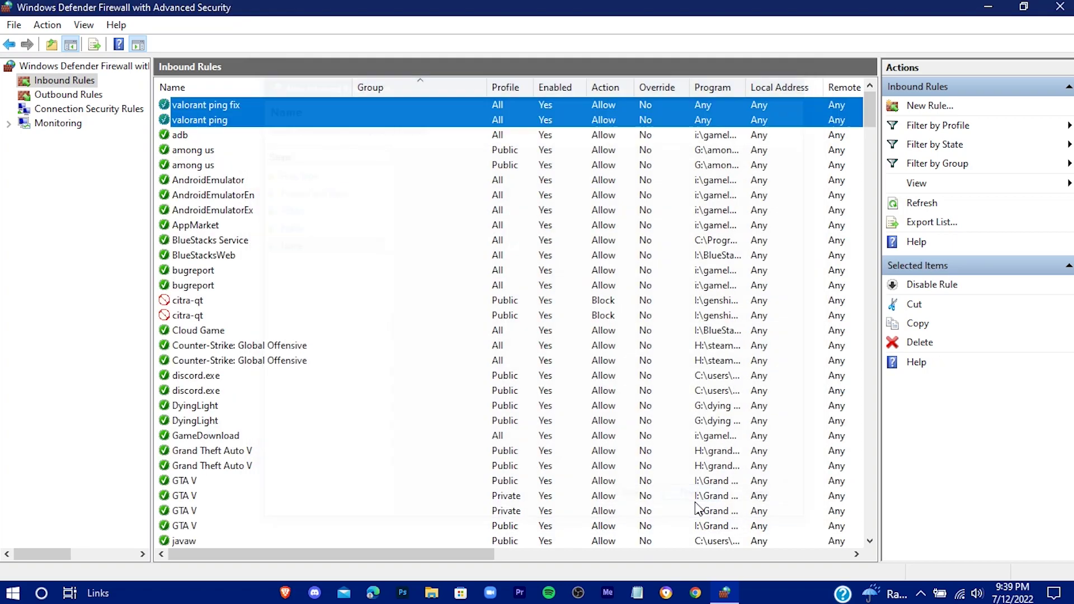
Run services.msc from the Run dialog to open the Services console
left_click(228, 135)
left_click(234, 106)
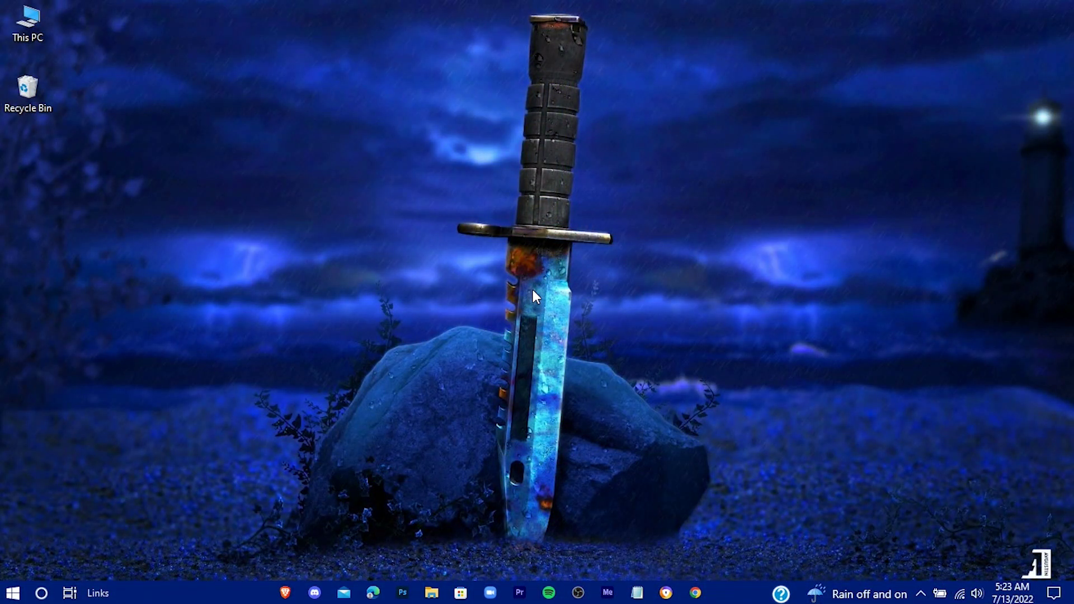
key("super+r")
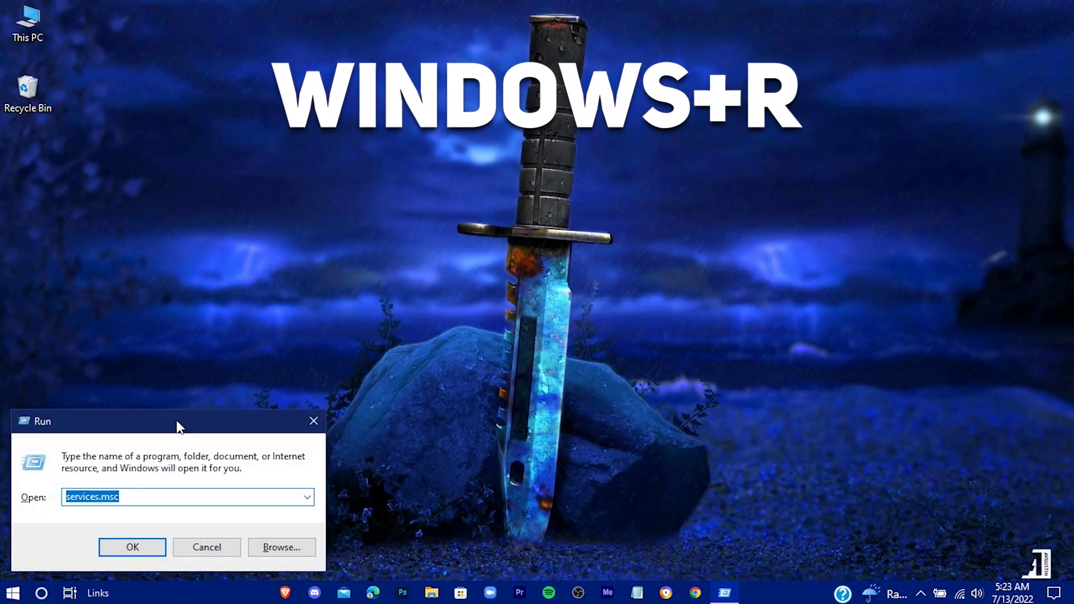
left_click_drag(177, 426, 508, 237)
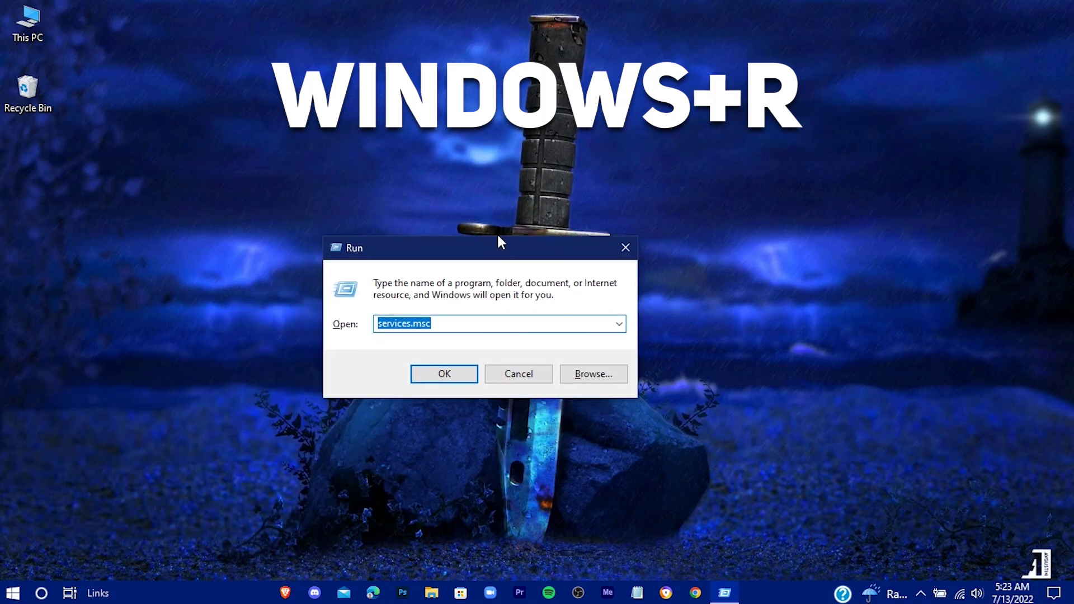
double_click(473, 323)
type("services.ms")
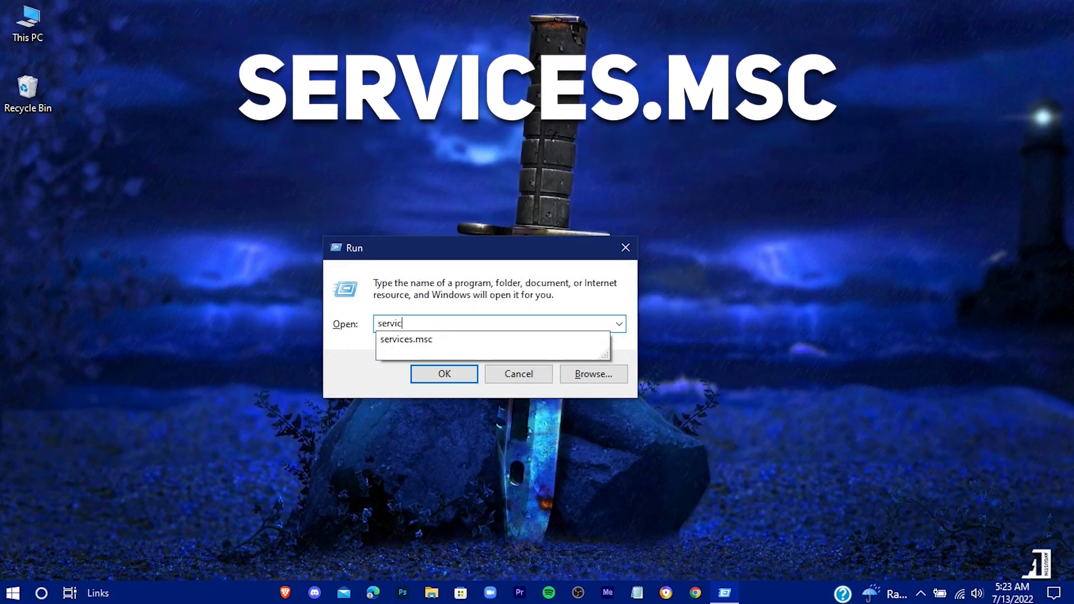
type("c")
key("Return")
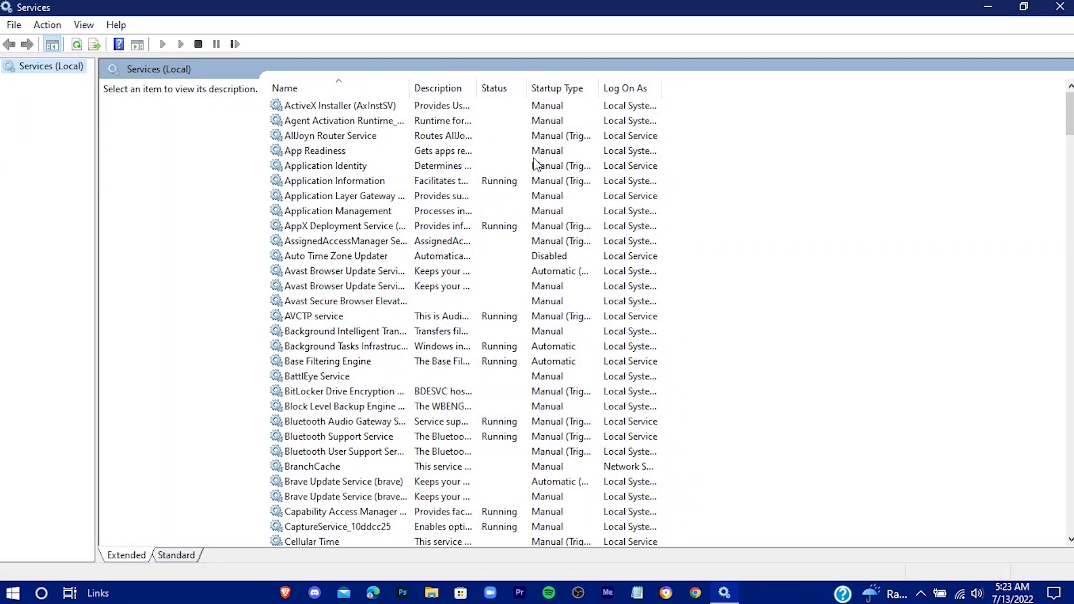
left_click_drag(1068, 130, 1069, 492)
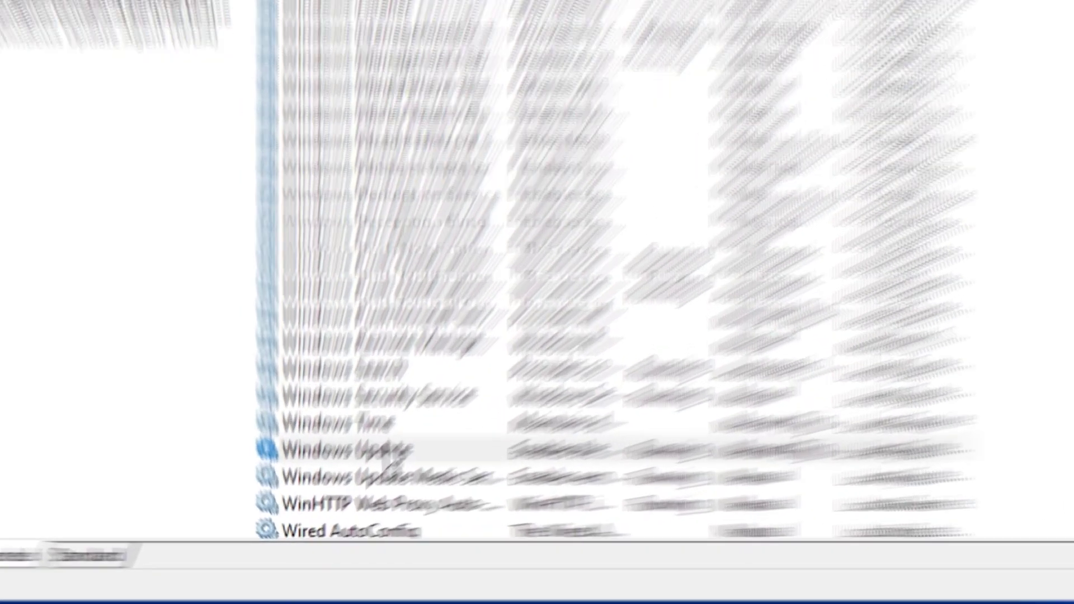
Set the Windows Update service's startup type to Disabled and close Services
left_click(359, 500)
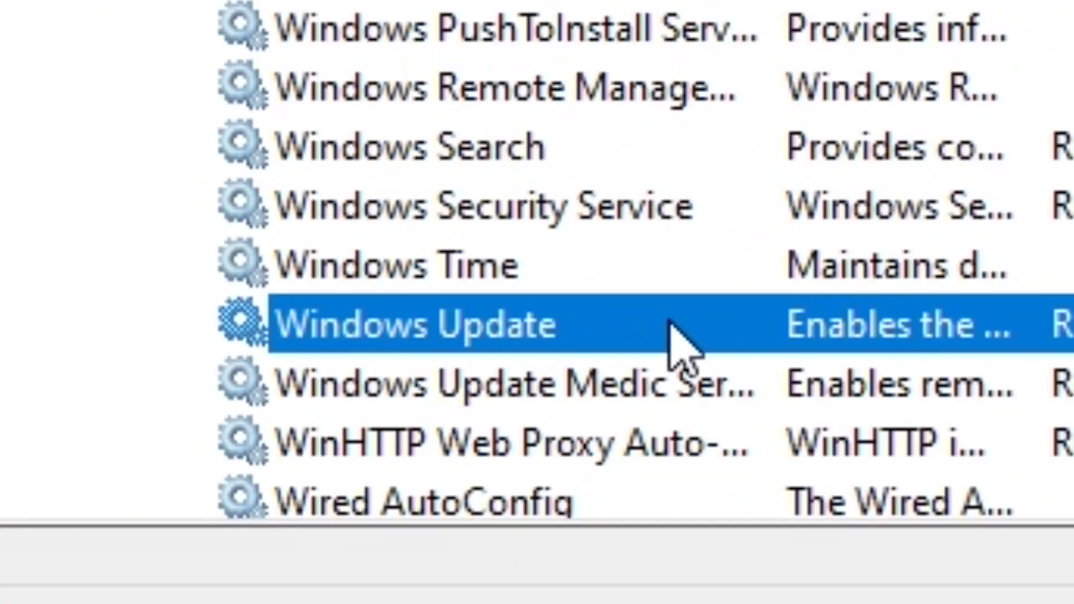
right_click(699, 340)
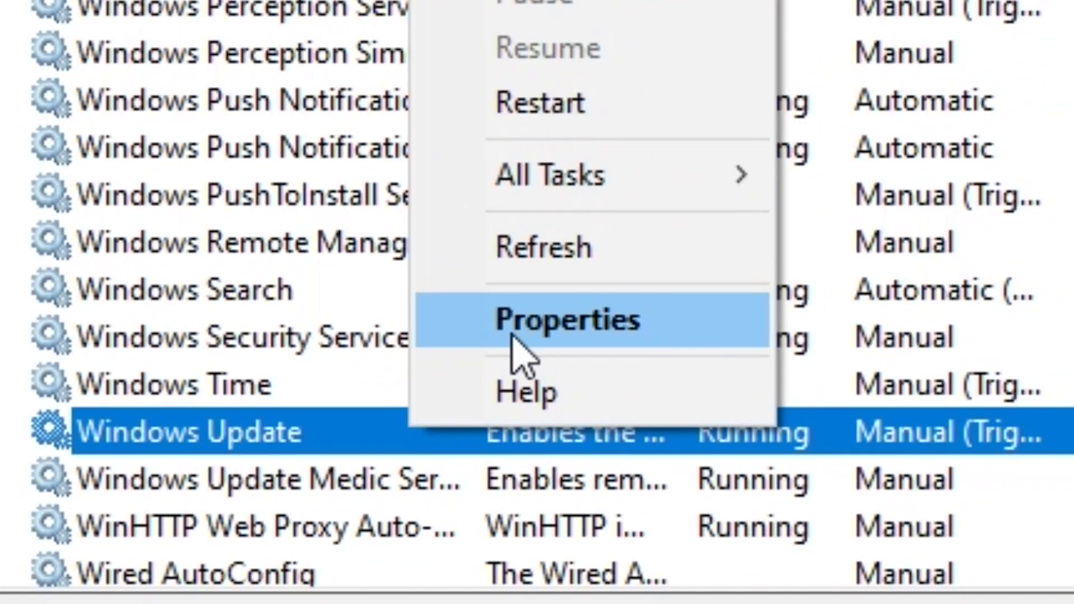
left_click(646, 328)
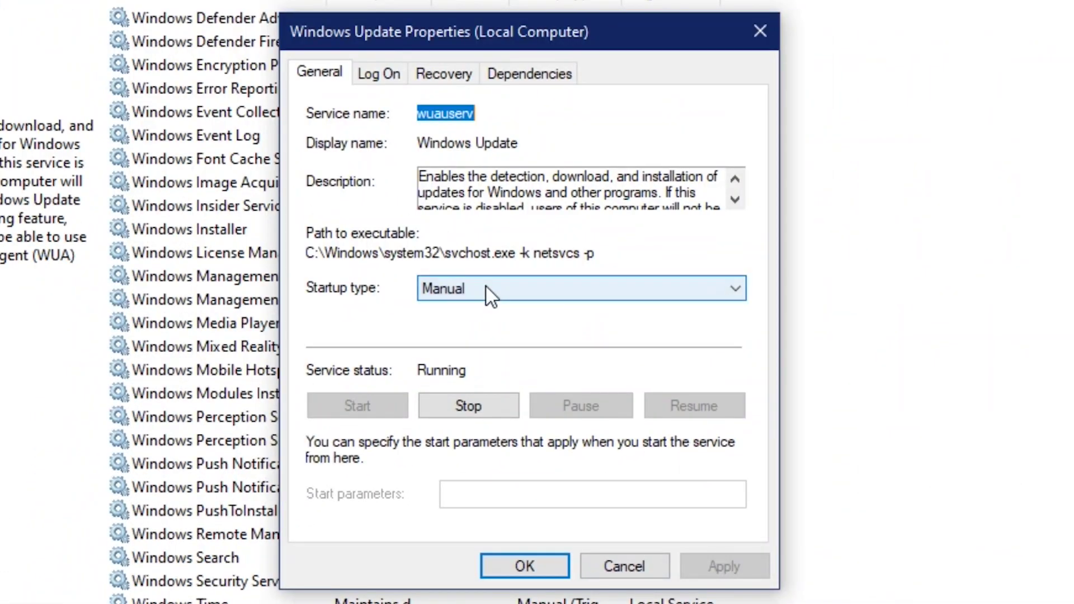
left_click(486, 287)
left_click(441, 361)
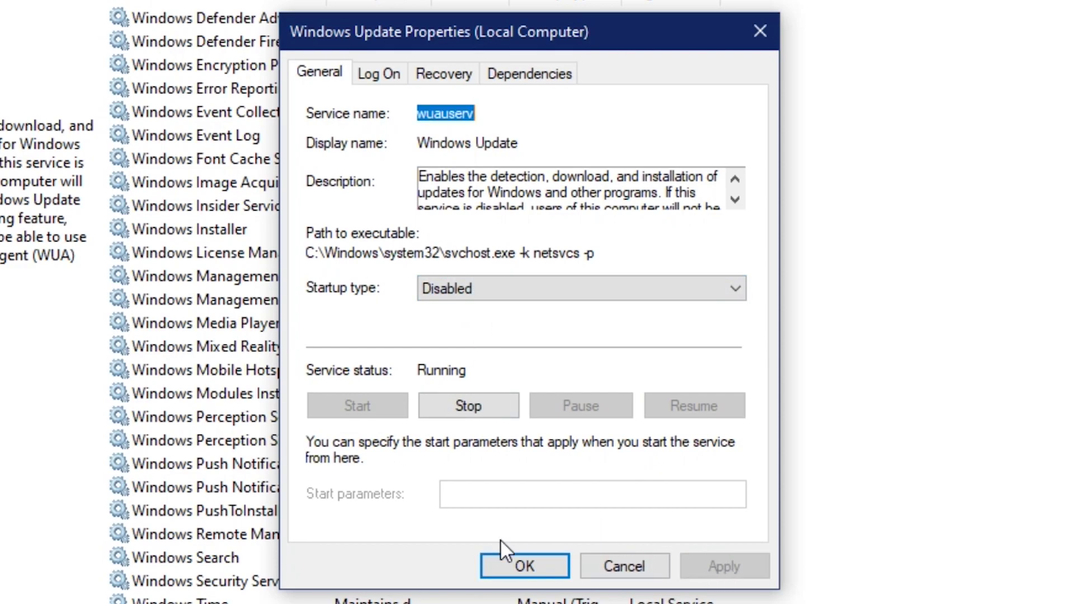
left_click(516, 563)
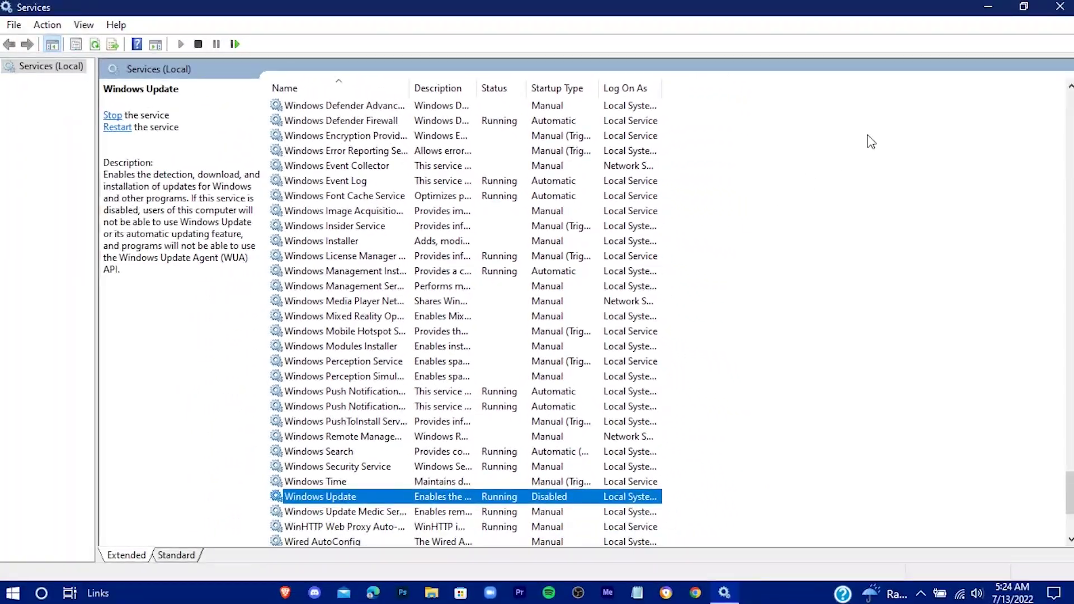
key("alt+F4")
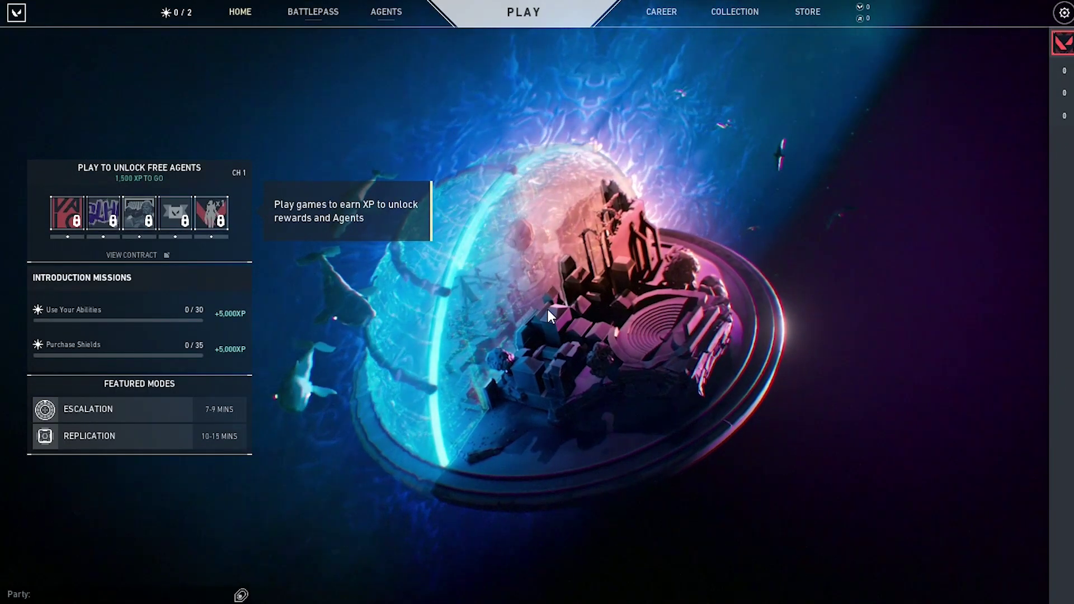
Open Valorant's settings from the gear menu on the General page
left_click(1063, 11)
left_click(564, 231)
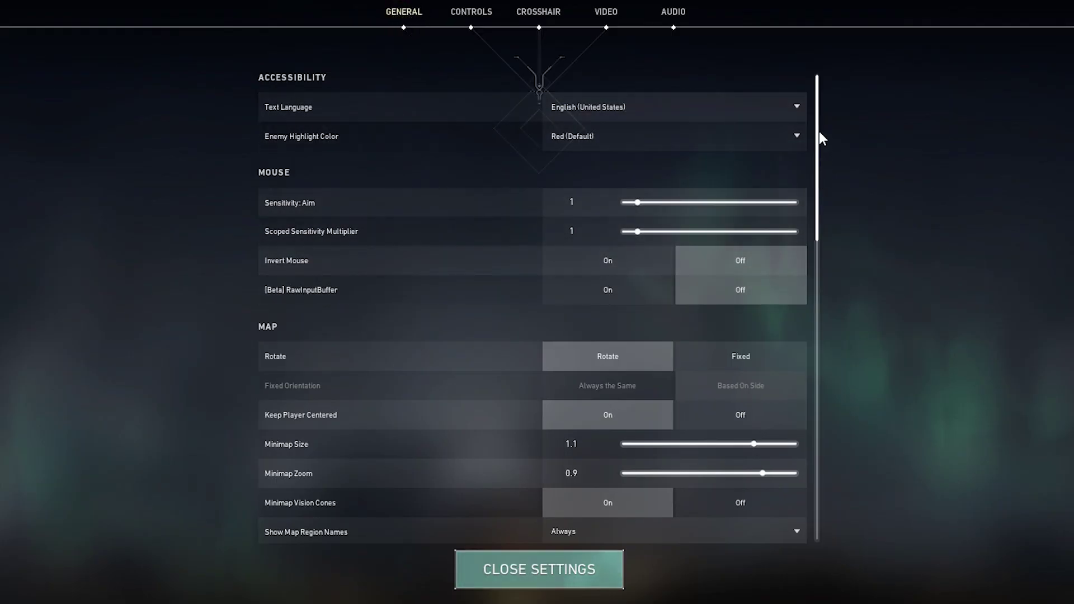
left_click_drag(819, 131, 812, 290)
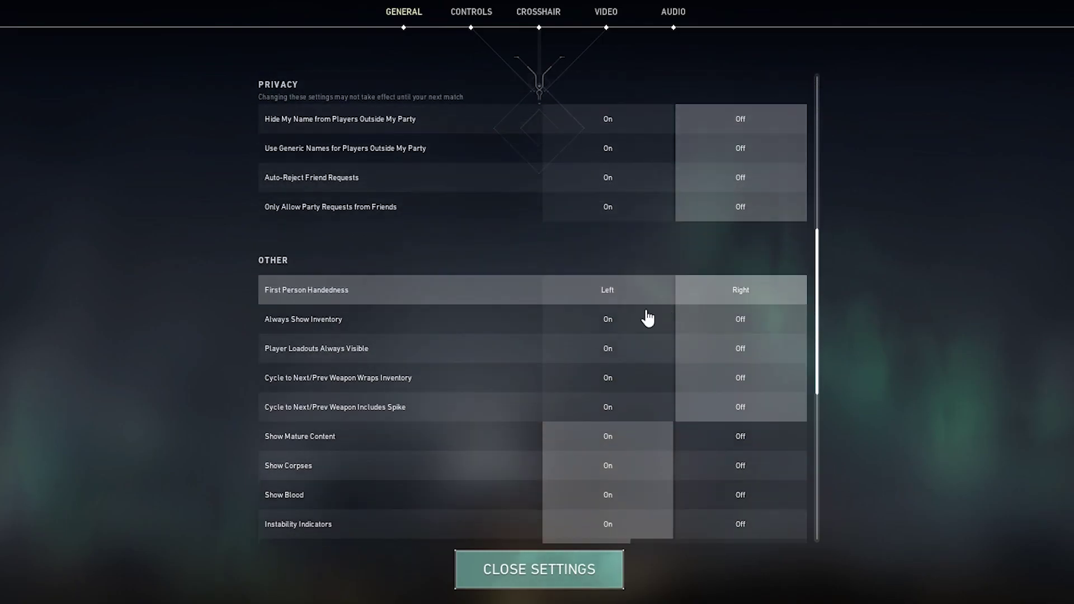
scroll(343, 376, "down", 2)
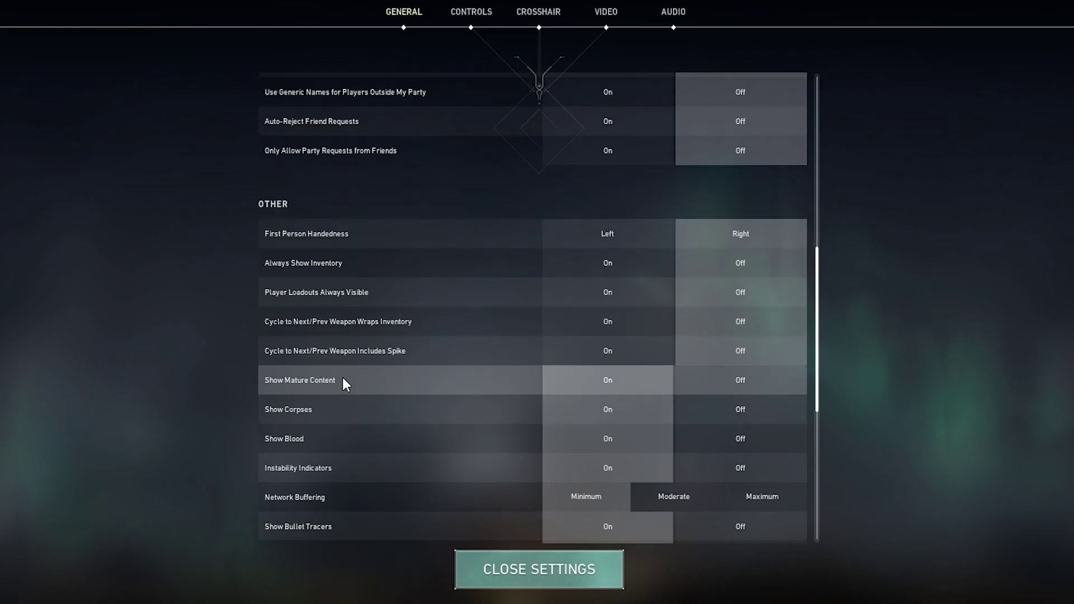